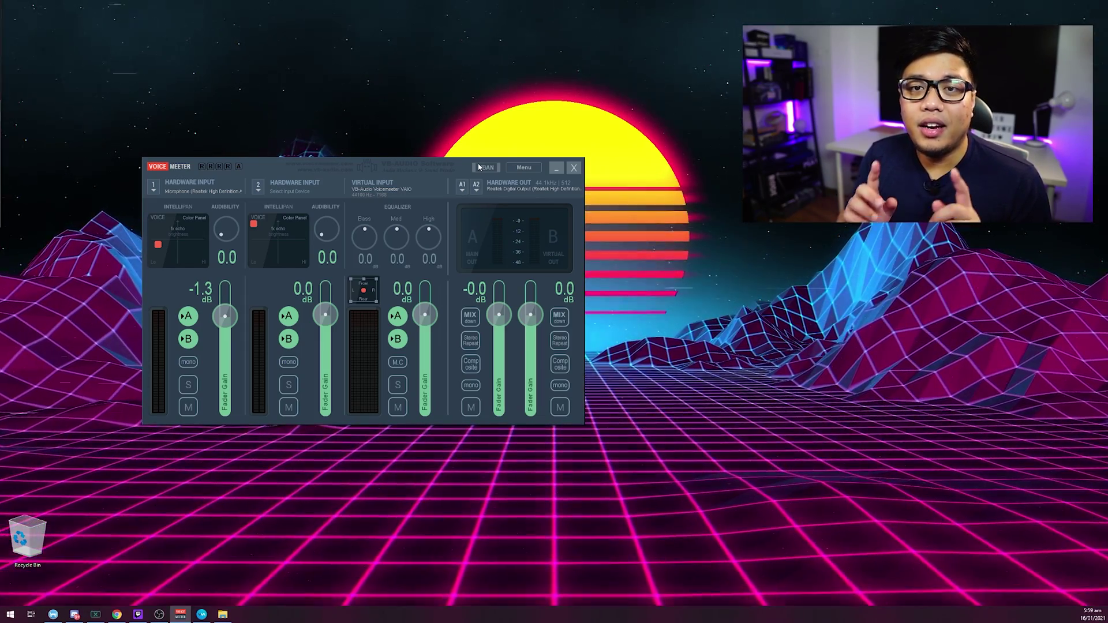
click(116, 614)
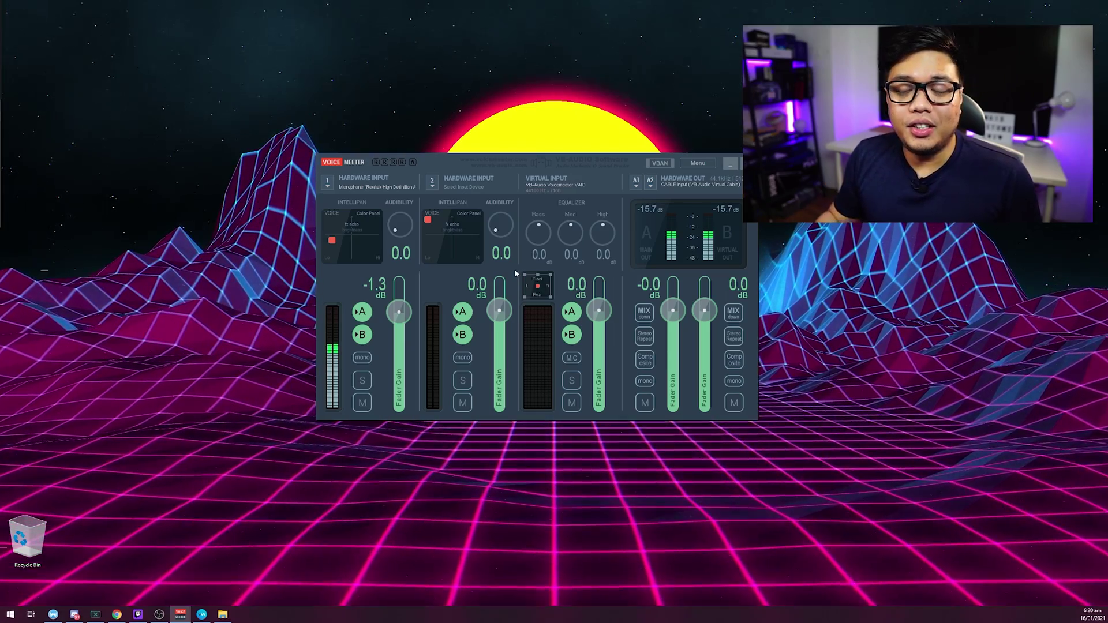
click(357, 190)
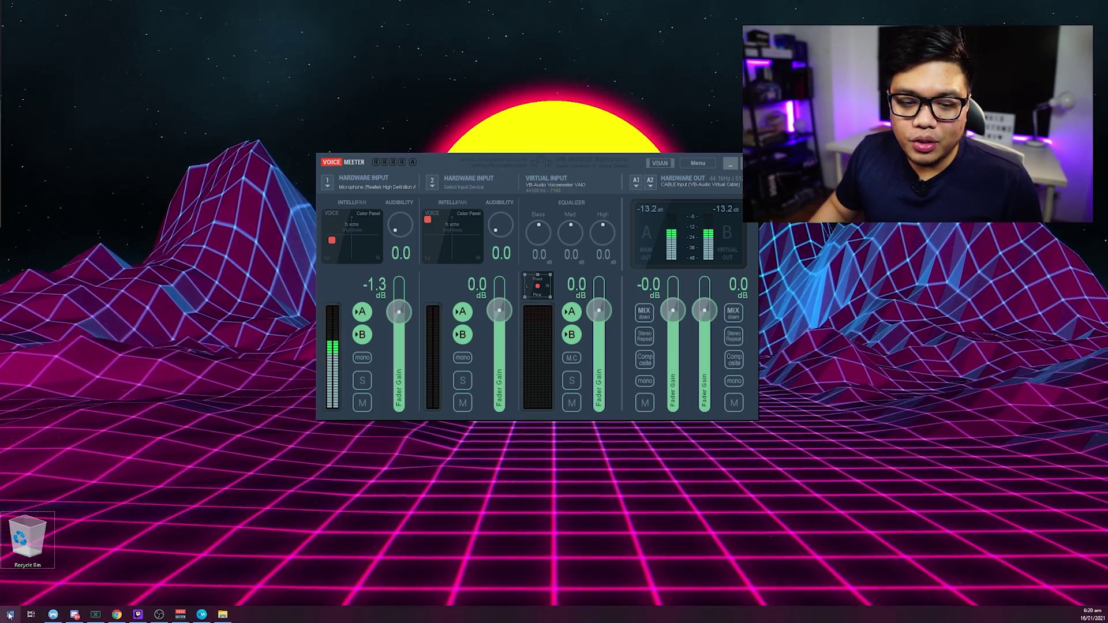
Search Windows for "sound settings", open the Sound settings page and bring up the Sound Control Panel.
click(9, 615)
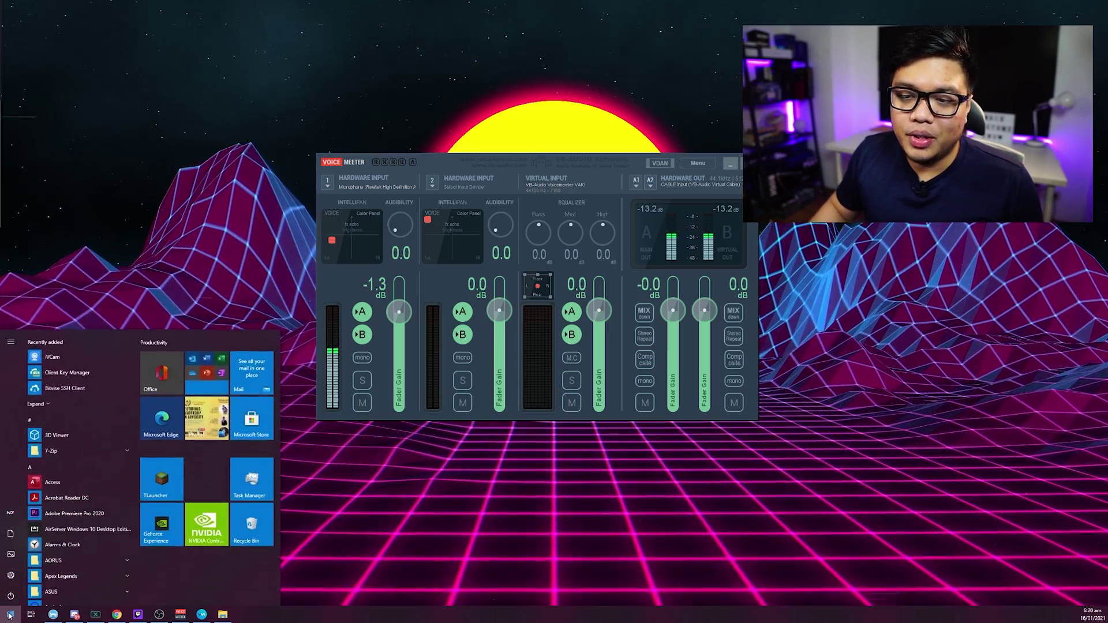
text(sound s)
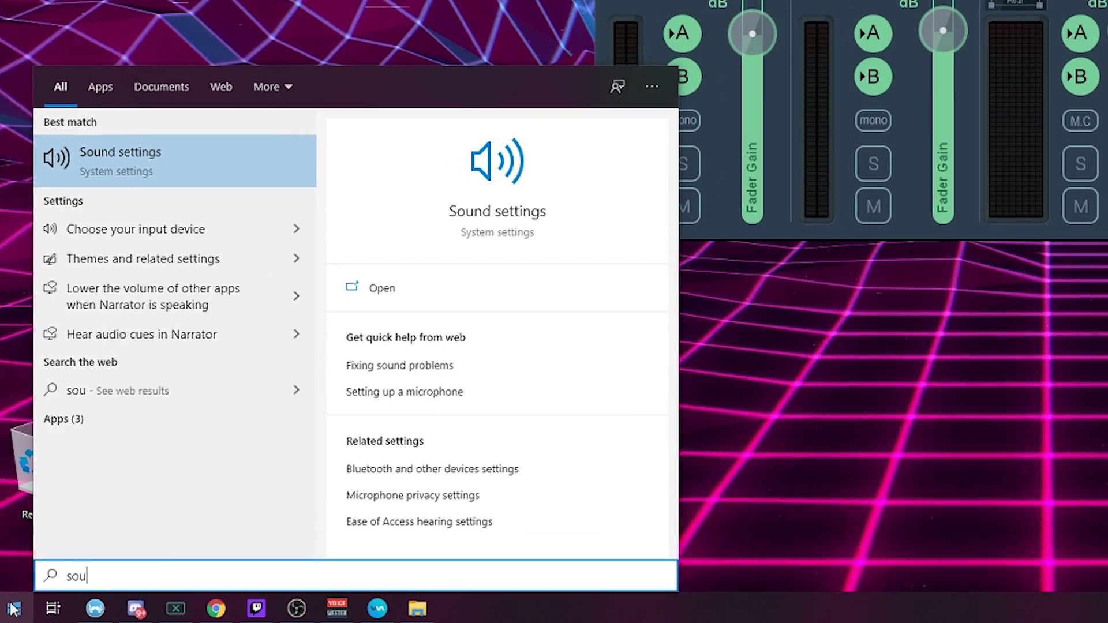
text(ettings)
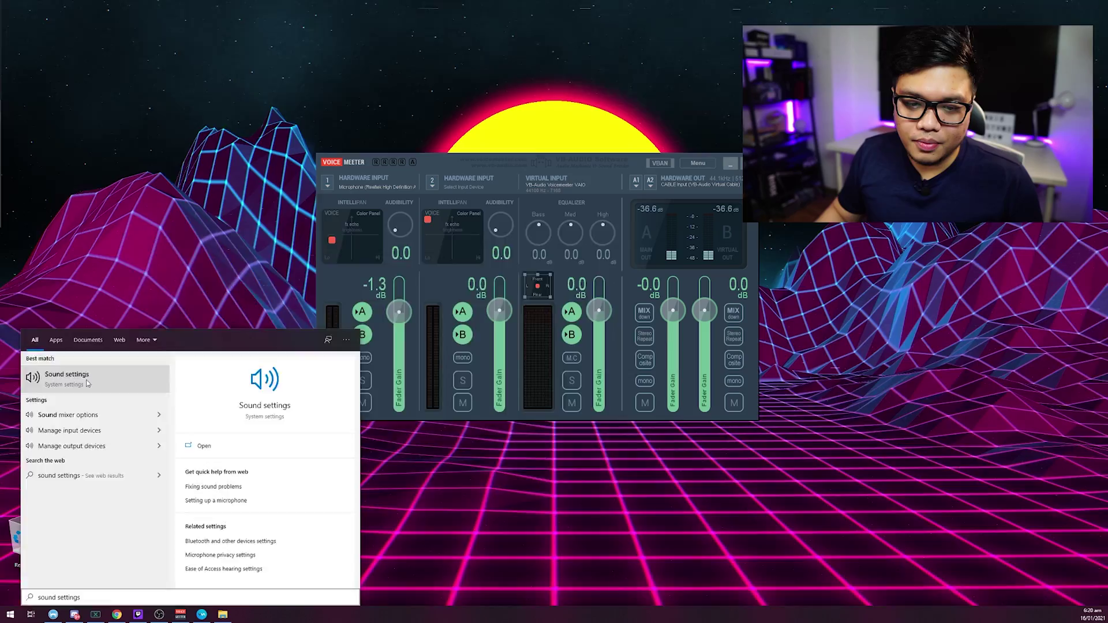
click(86, 384)
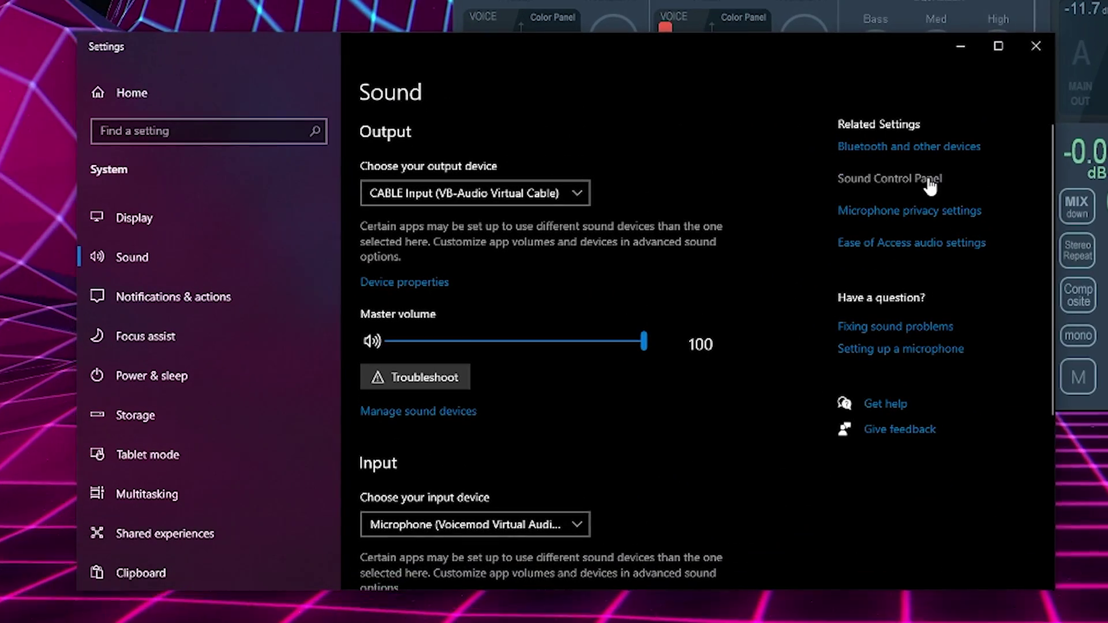
click(929, 184)
Select the Realtek High Definition Audio microphone among the recording devices, with the Sound dialog placed beside the Voicemeeter window.
click(51, 34)
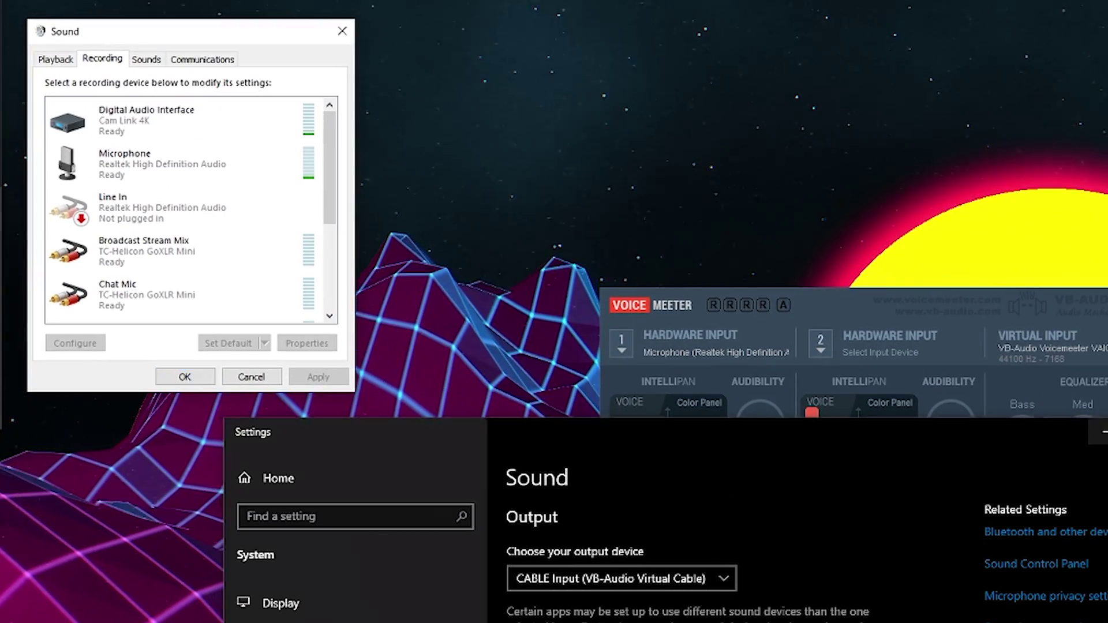
click(622, 228)
drag(133, 22, 265, 106)
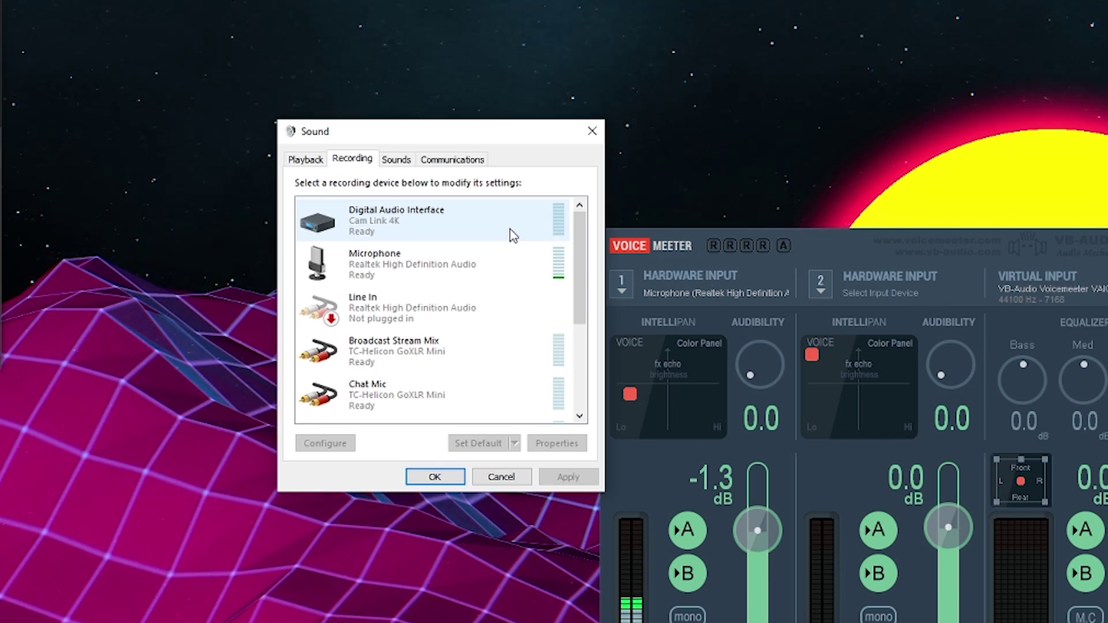
click(491, 273)
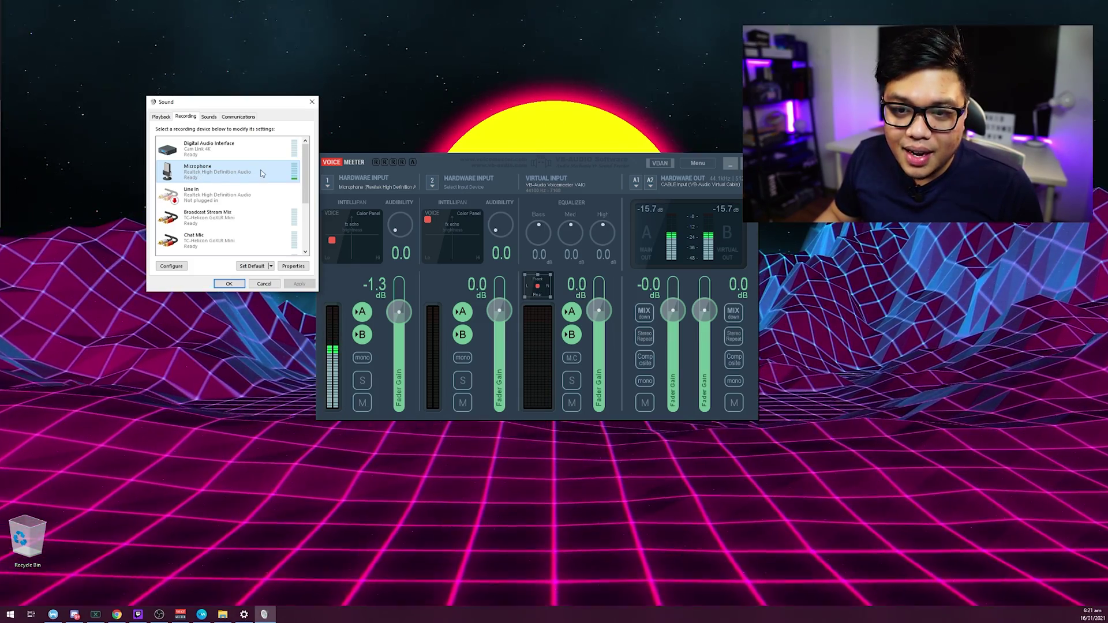
drag(262, 102, 214, 101)
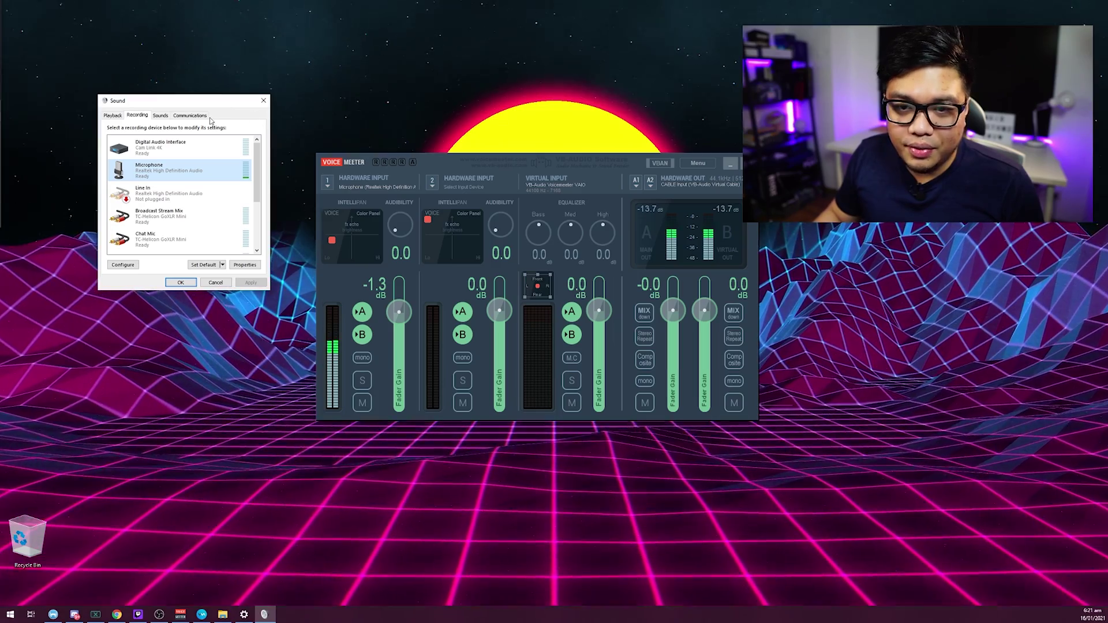
Set Voicemeeter's Hardware Input 1 to WDM: Microphone (Realtek High Definition Audio) and output A1 to WDM: CABLE Input (VB-Audio Virtual Cable).
click(364, 187)
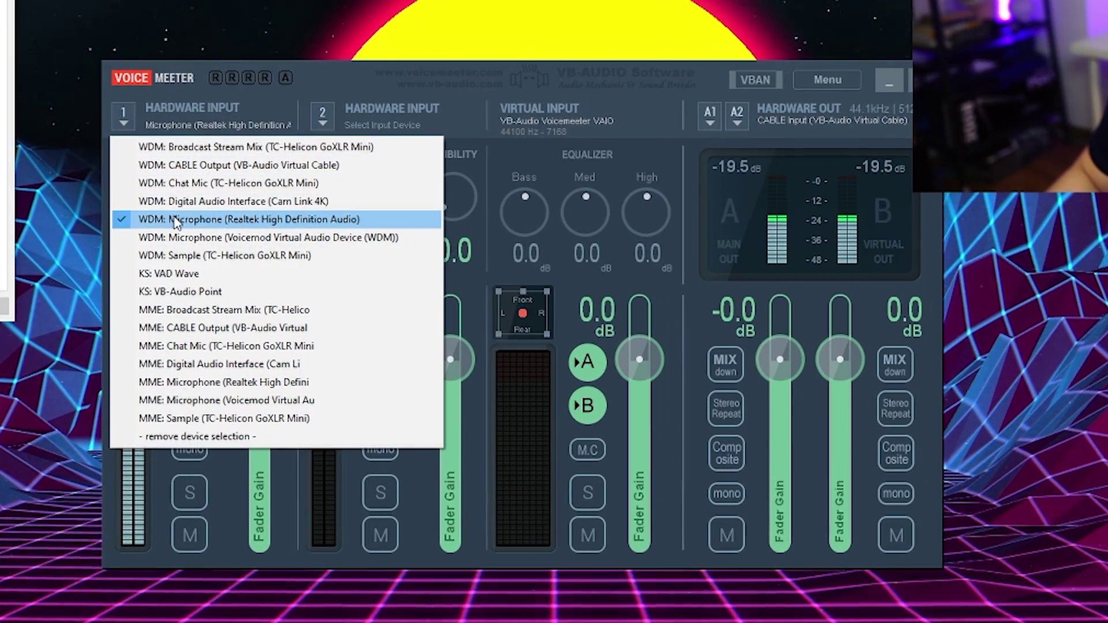
click(174, 220)
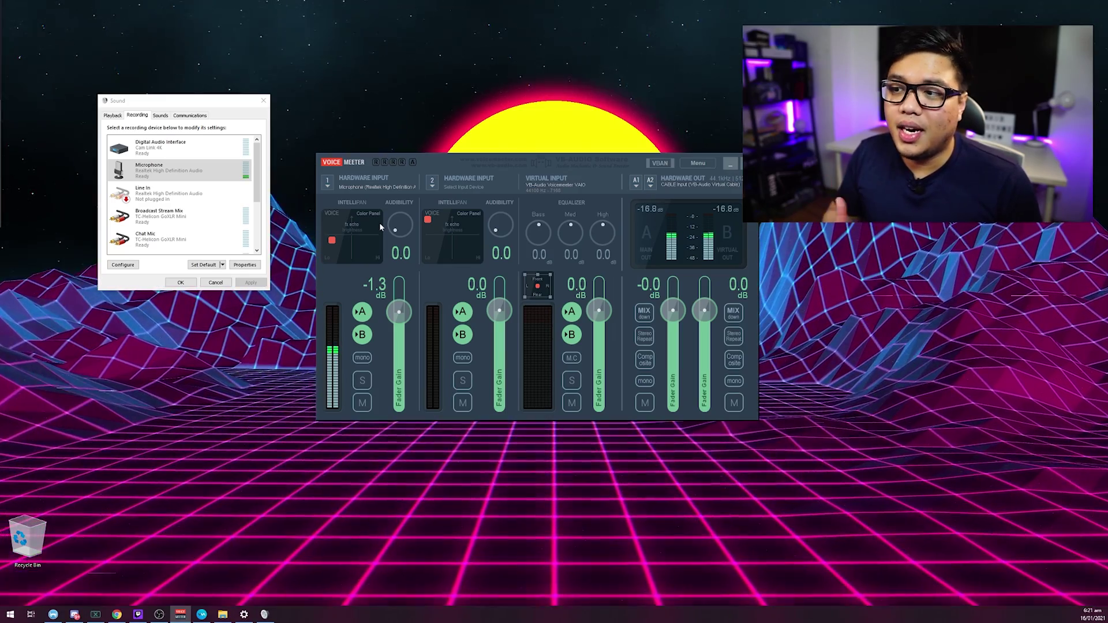
click(678, 180)
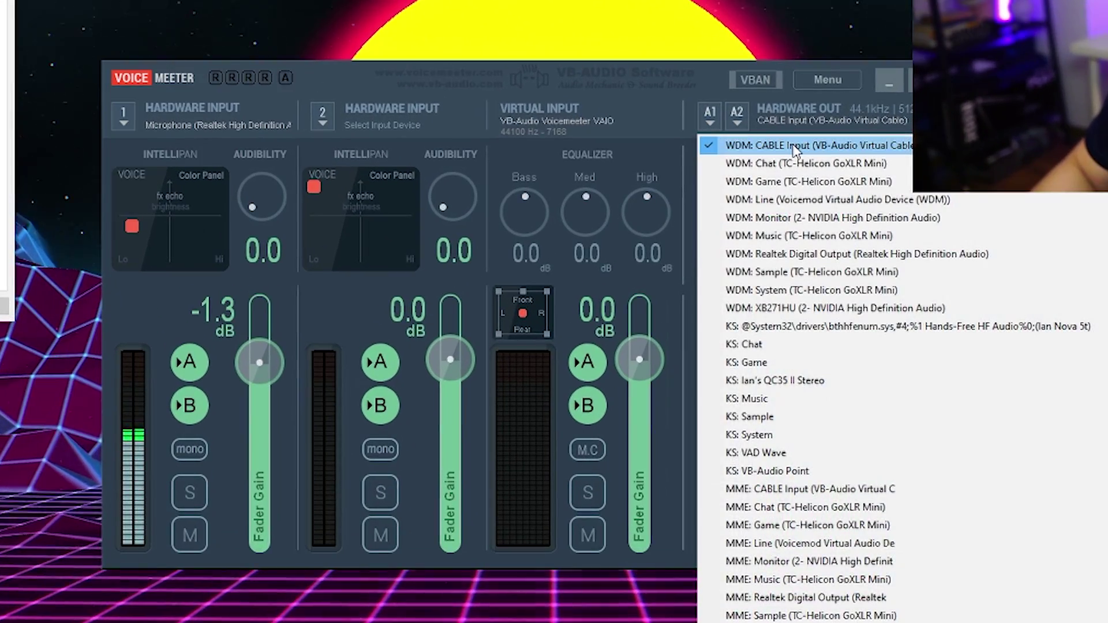
click(792, 147)
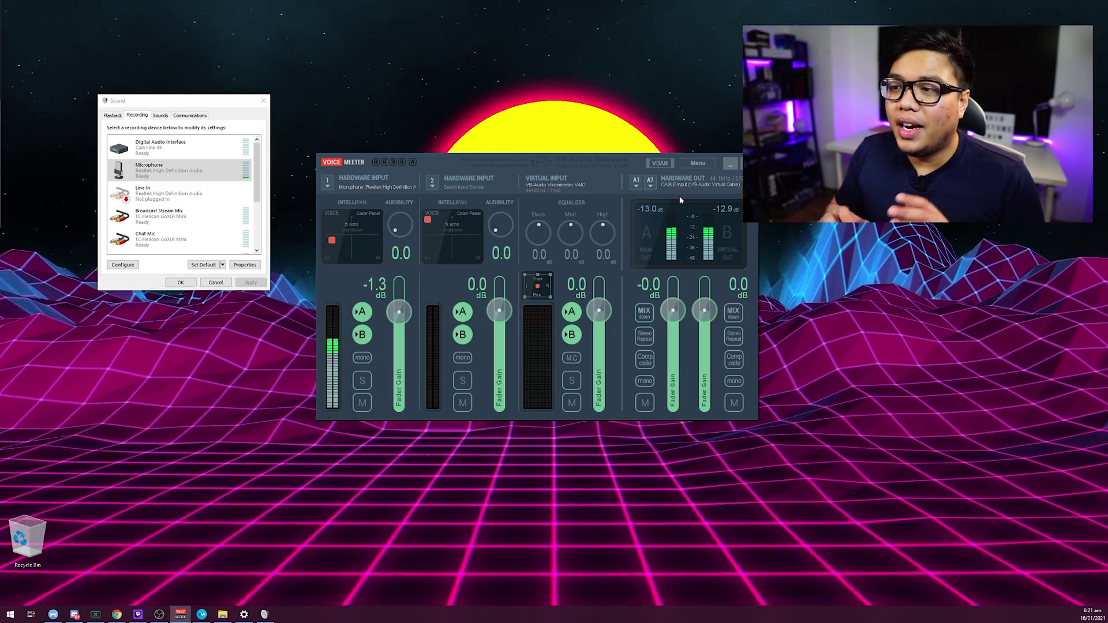
Try WDM: System (TC-Helicon GoXLR Mini) as hardware output A1 and switch it back to WDM: CABLE Input (VB-Audio Virtual Cable).
click(681, 183)
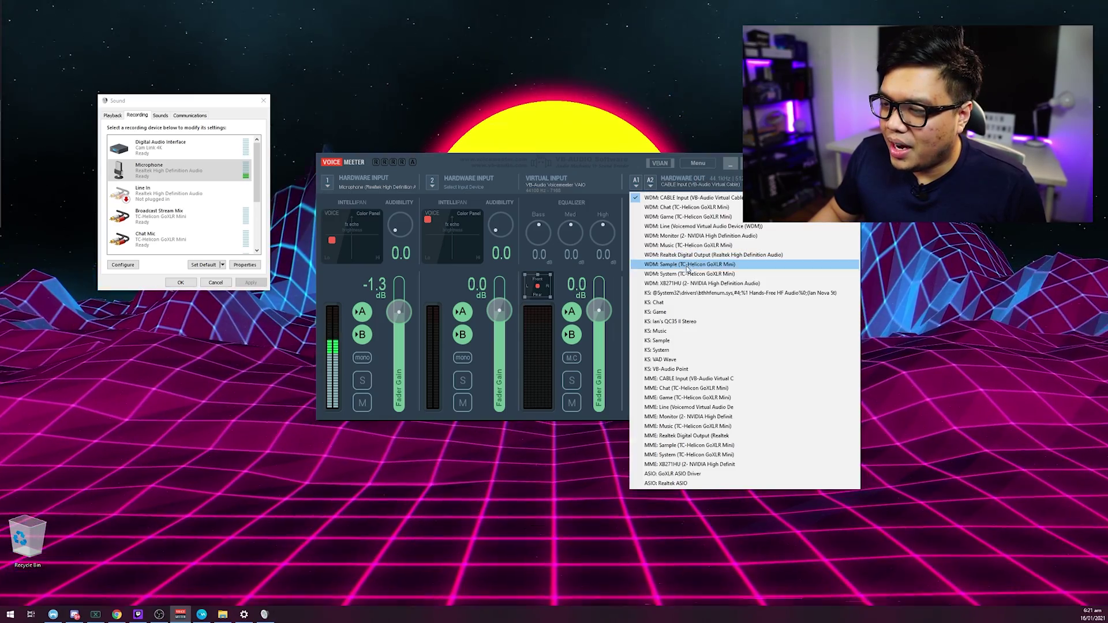
click(690, 272)
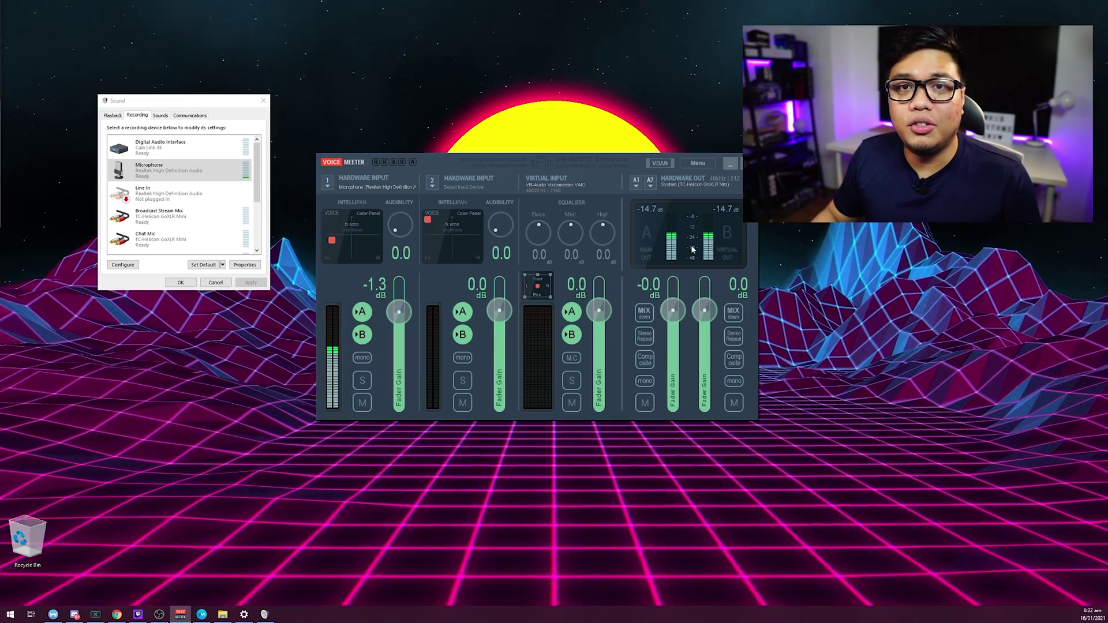
click(636, 182)
click(685, 193)
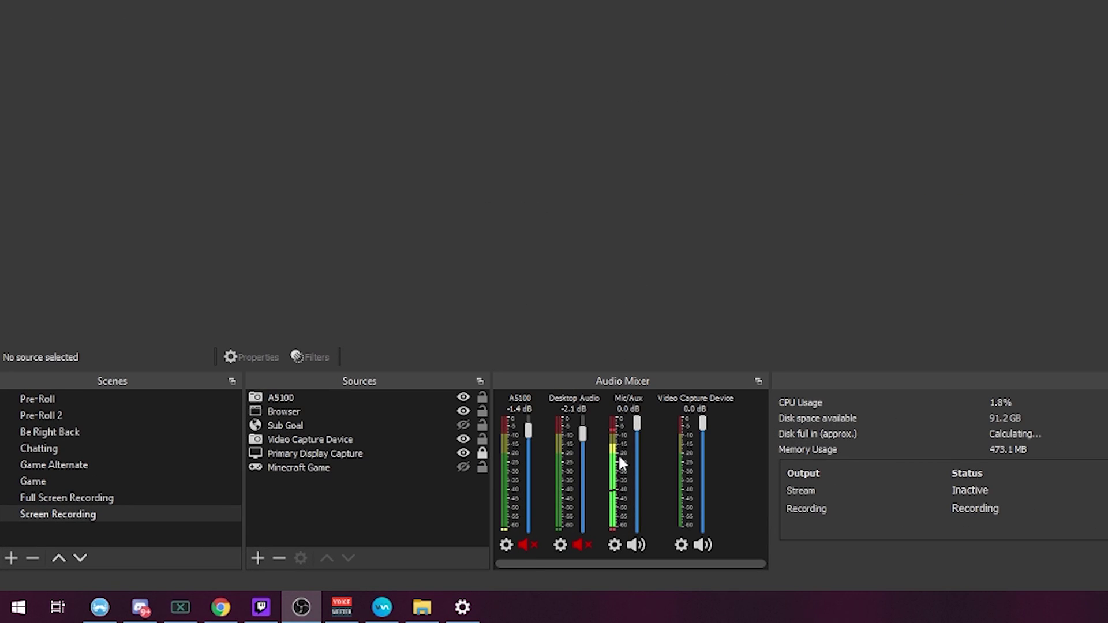
In OBS, set the Mic/Aux source's device to CABLE Output (VB-Audio Virtual Cable).
right_click(618, 457)
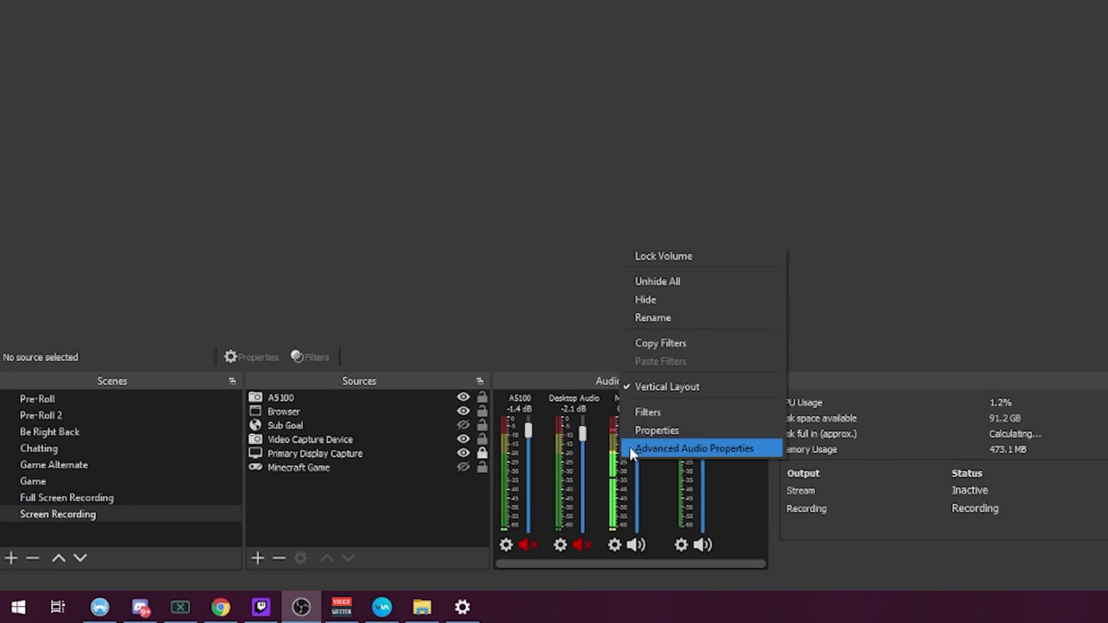
click(645, 431)
click(399, 104)
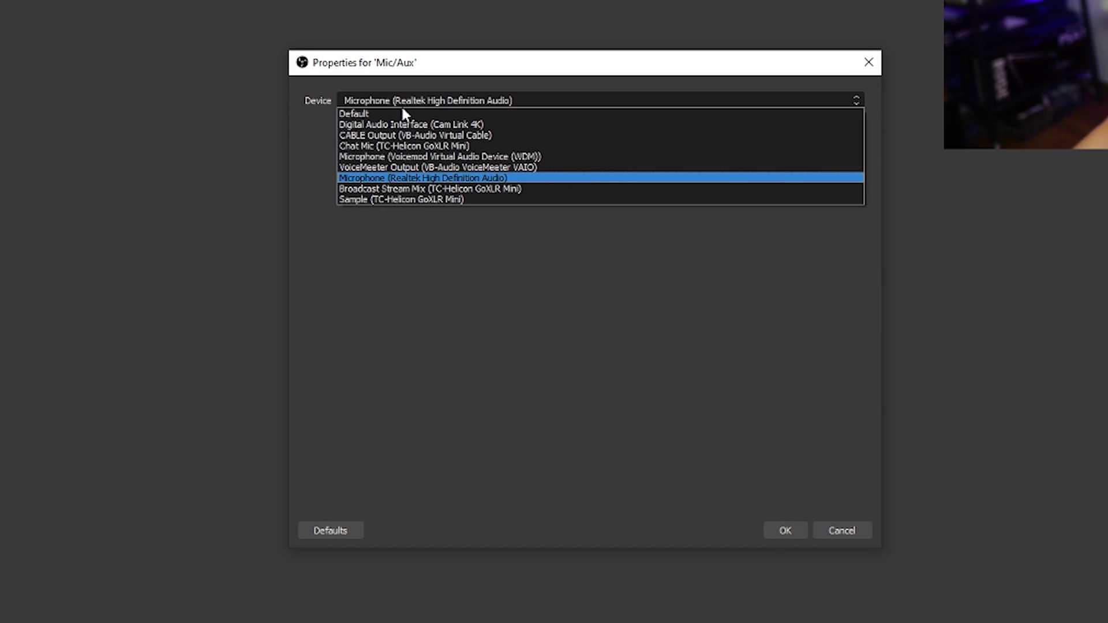
click(403, 135)
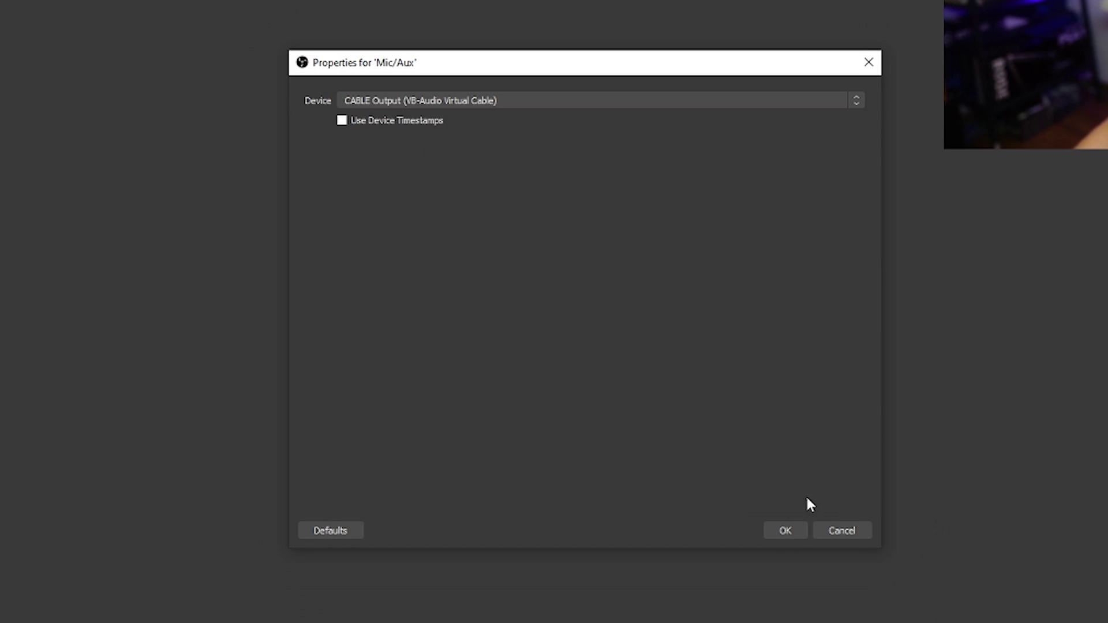
click(785, 530)
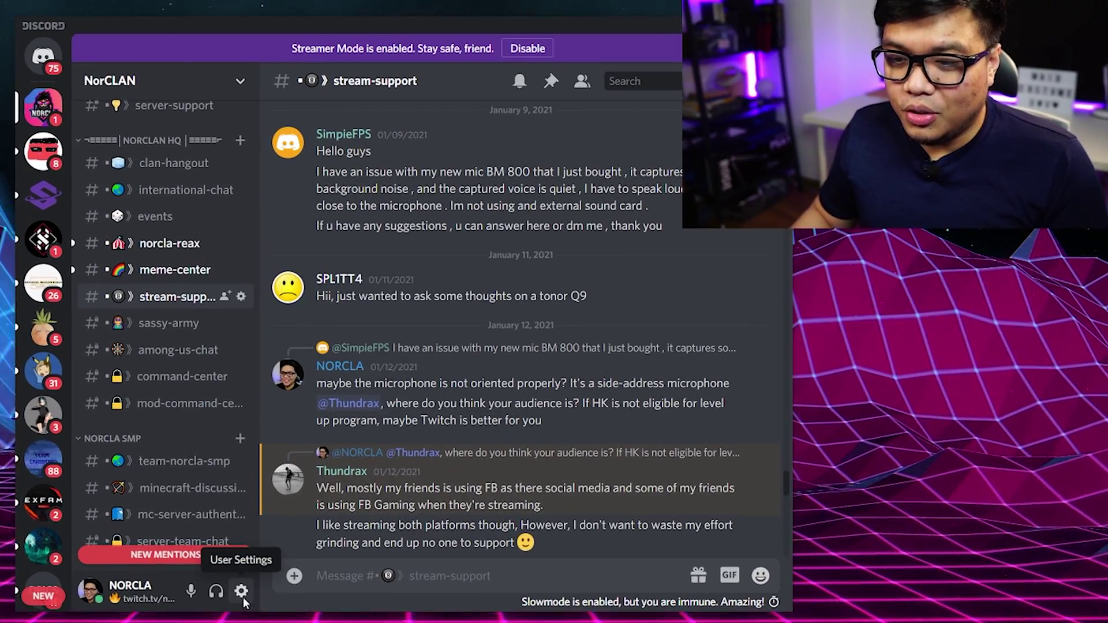
In Discord, set the voice input device to CABLE Output (VB-Audio Virtual Cable) and join the Norcla Streaming voice channel.
click(439, 473)
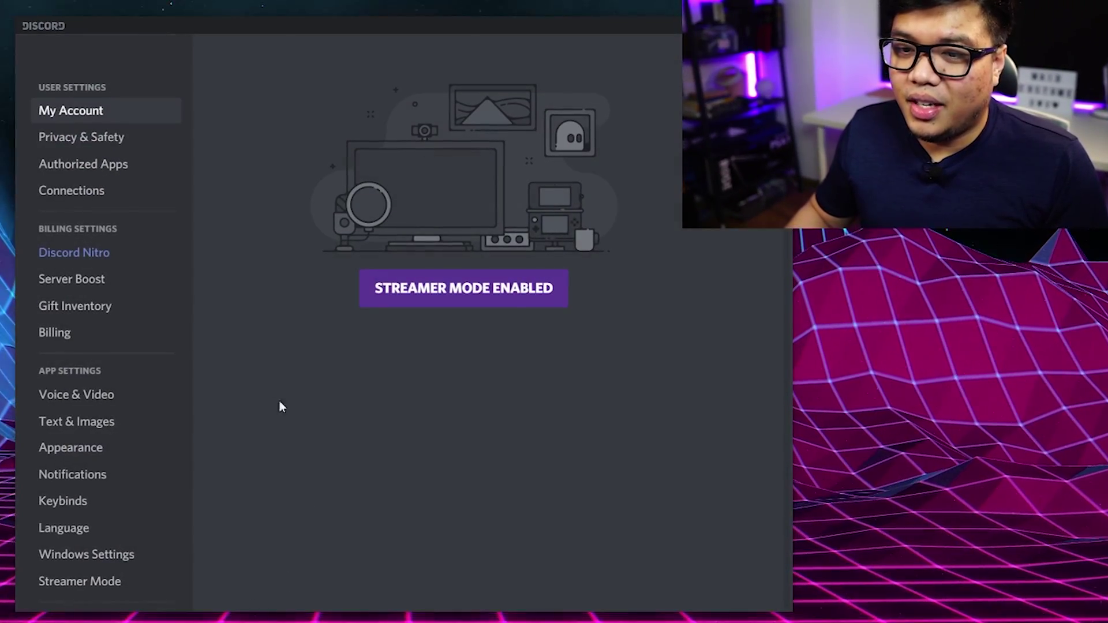
click(94, 399)
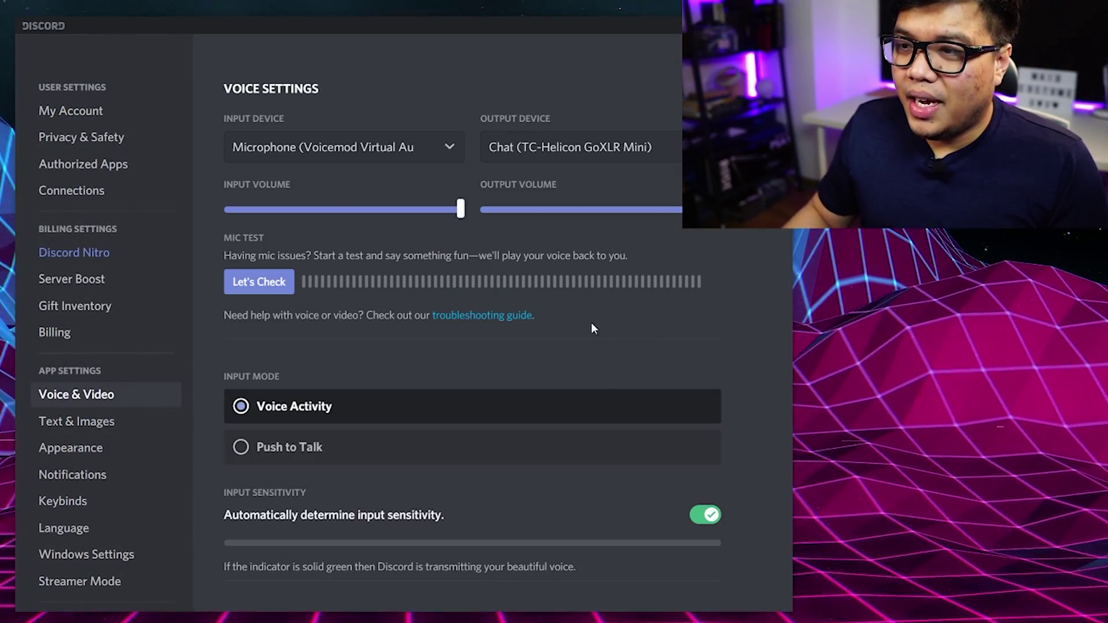
click(404, 151)
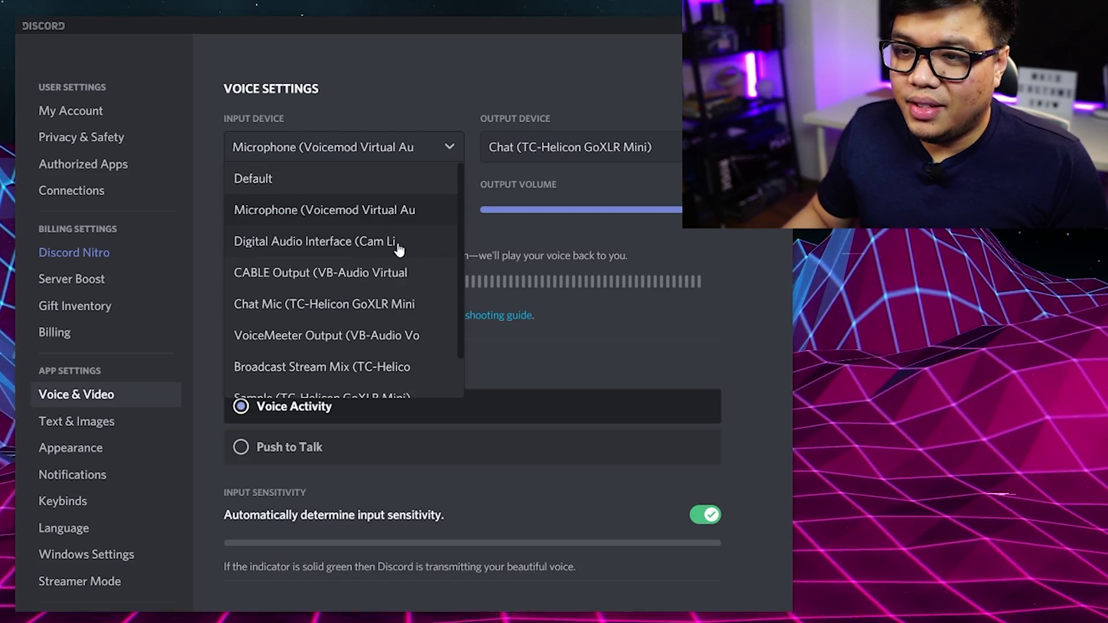
click(367, 273)
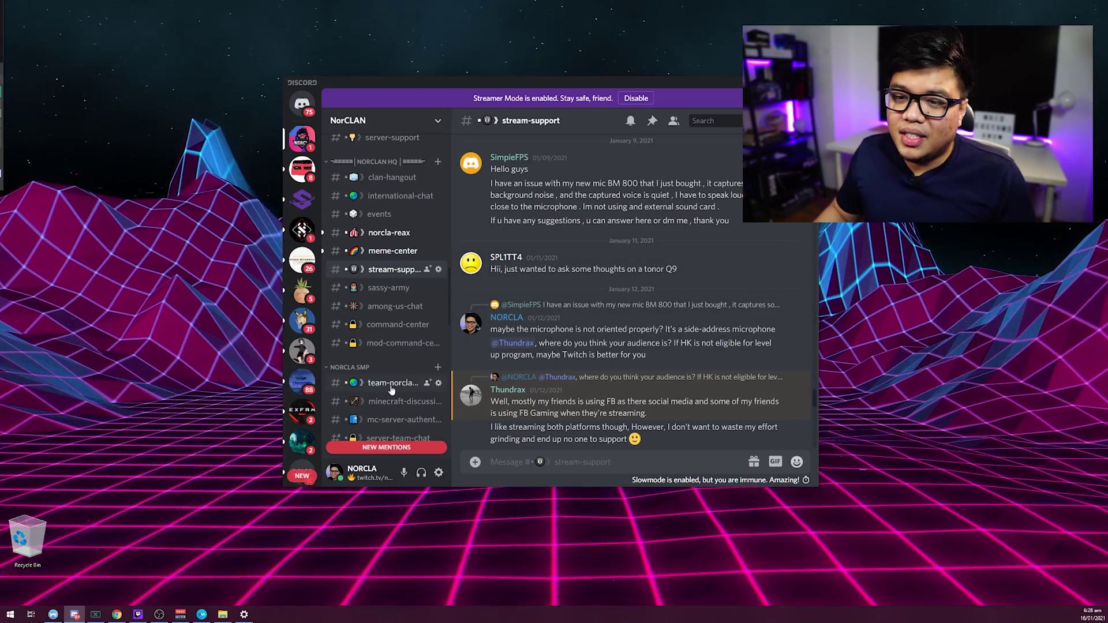
scroll(391, 391, down, 8)
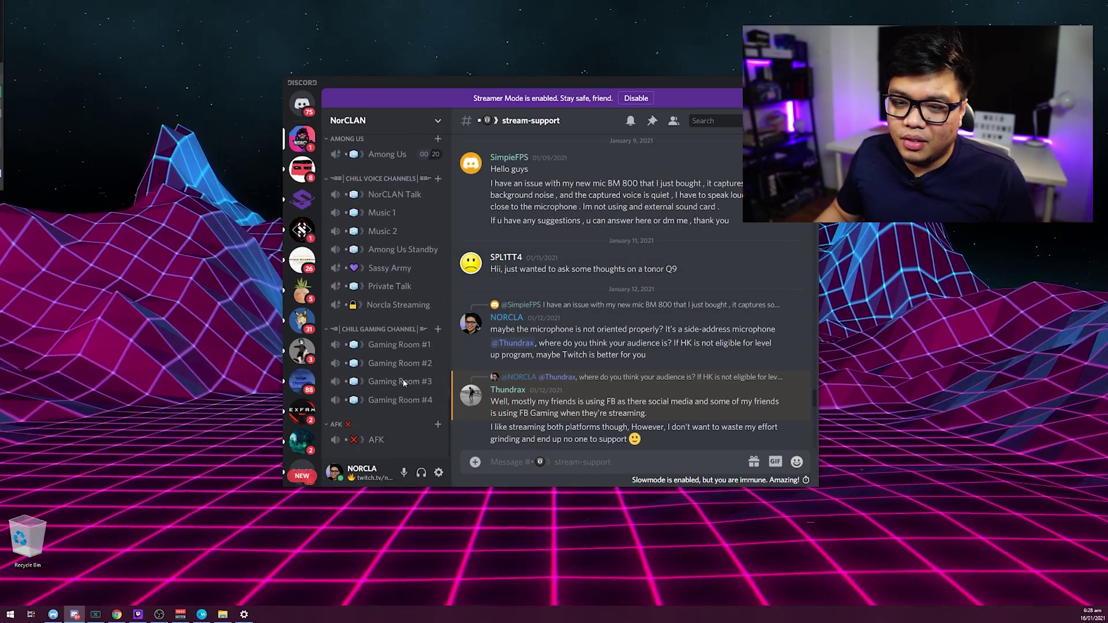
click(397, 305)
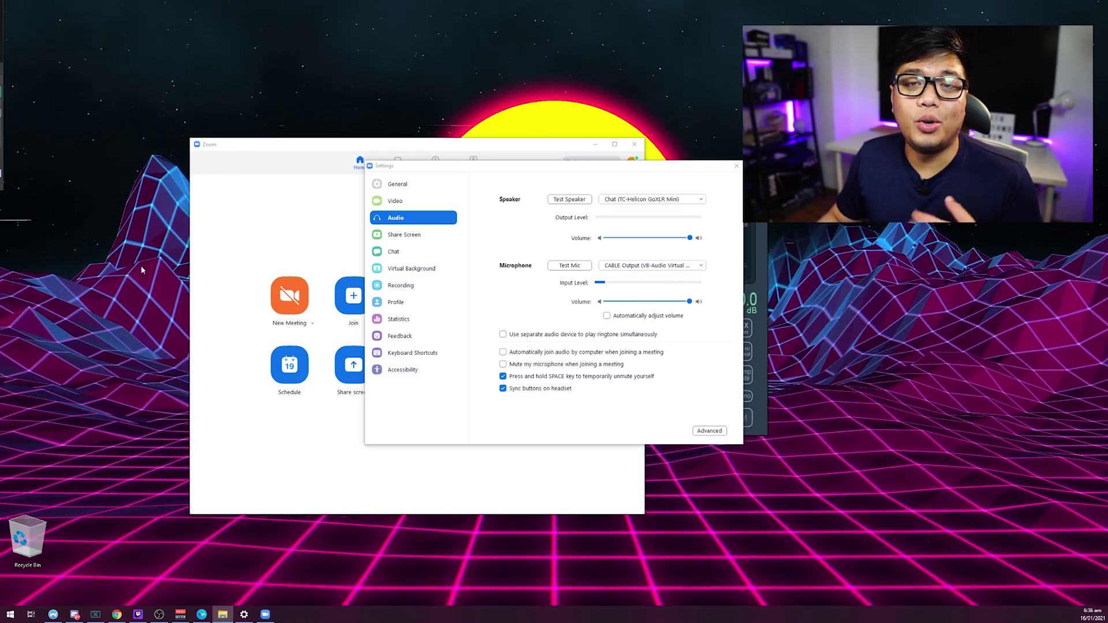
In Zoom, reopen the audio settings and set the microphone to CABLE Output (VB-Audio Virtual Cable).
key(Escape)
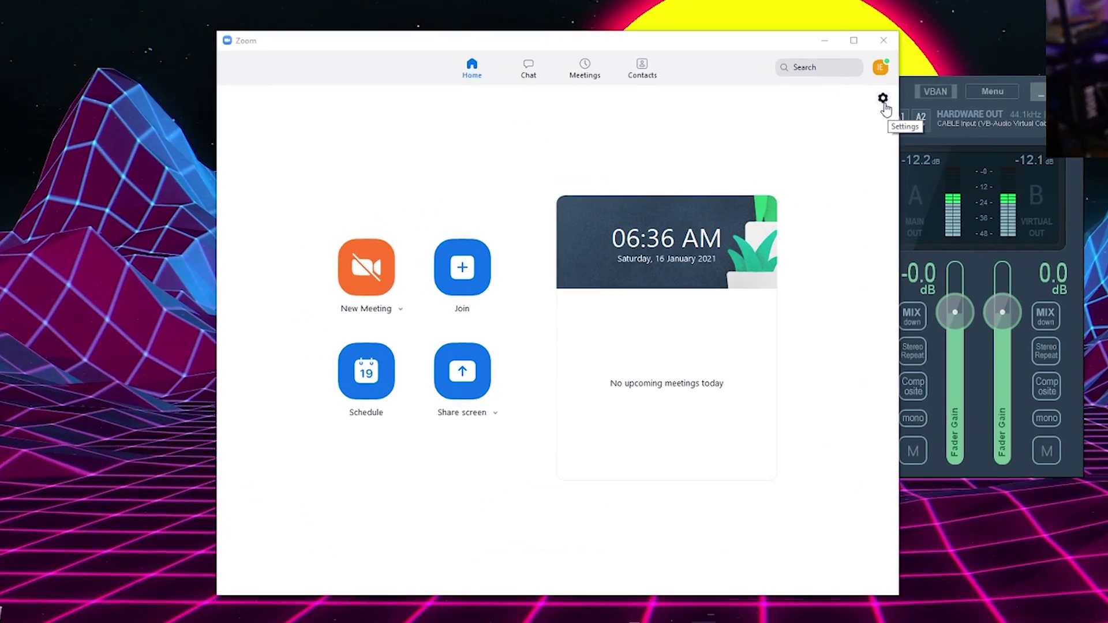
click(882, 99)
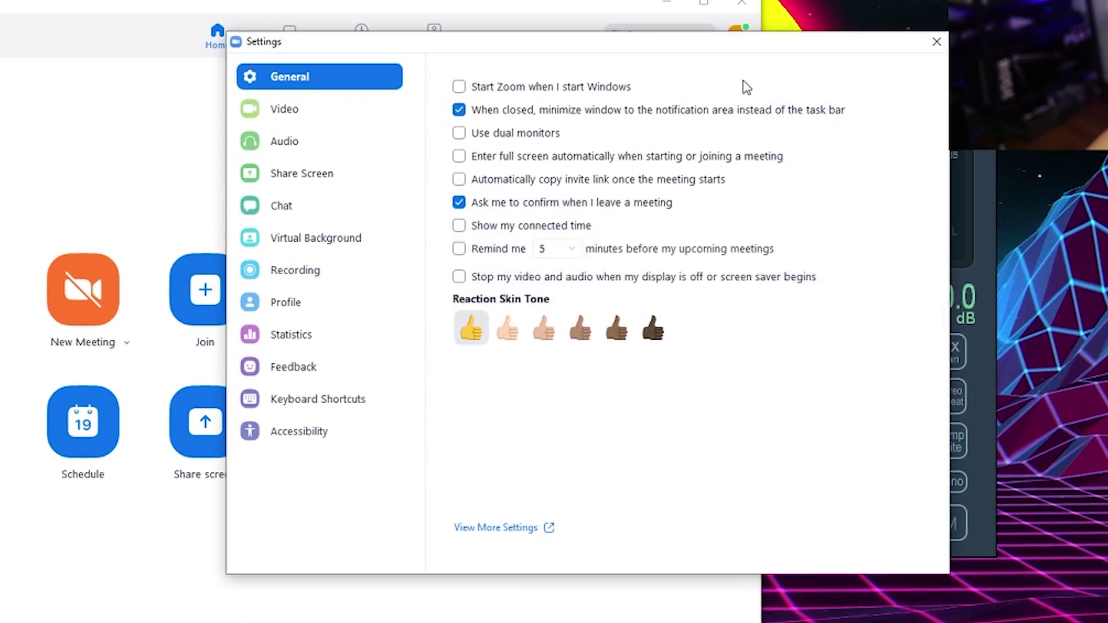
click(301, 145)
click(738, 232)
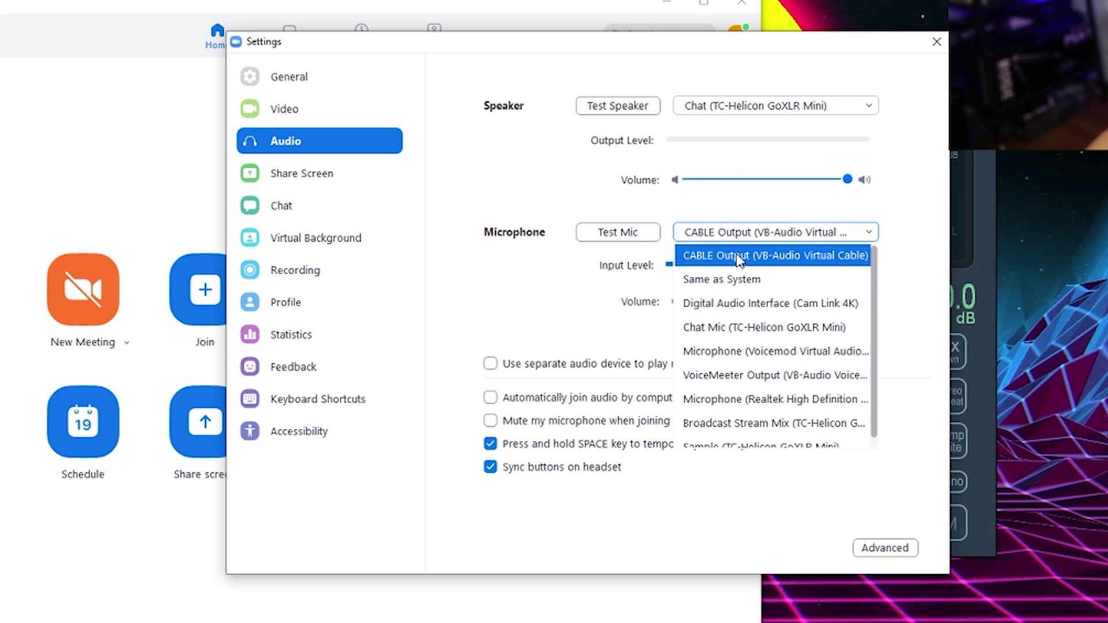
click(739, 257)
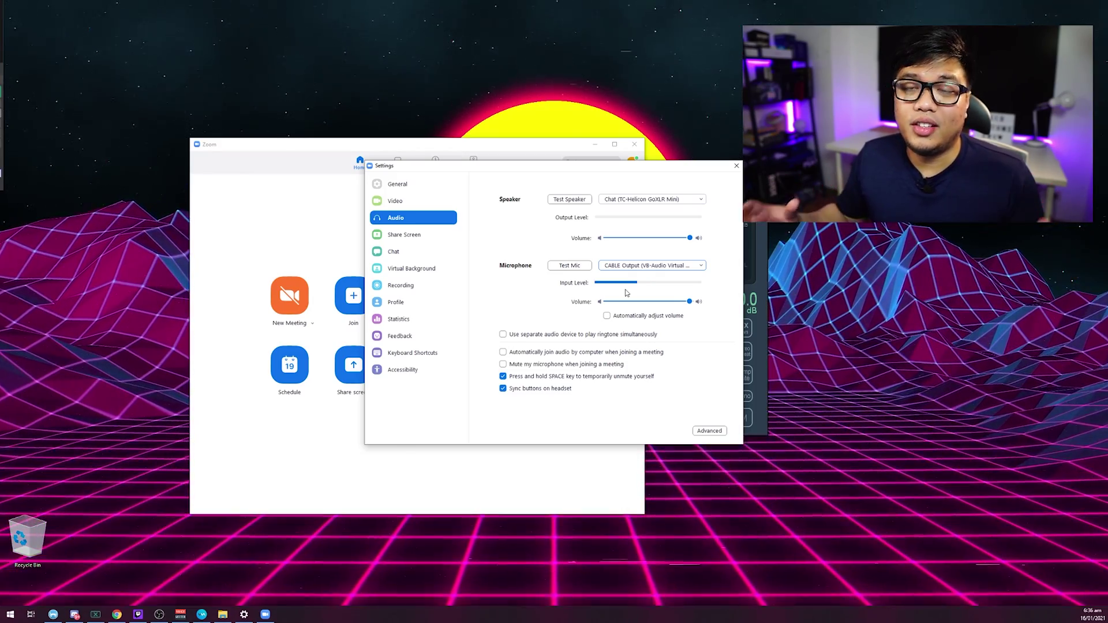
Close the Zoom settings and, back in Voicemeeter, choose the Show App On Startup option.
click(766, 231)
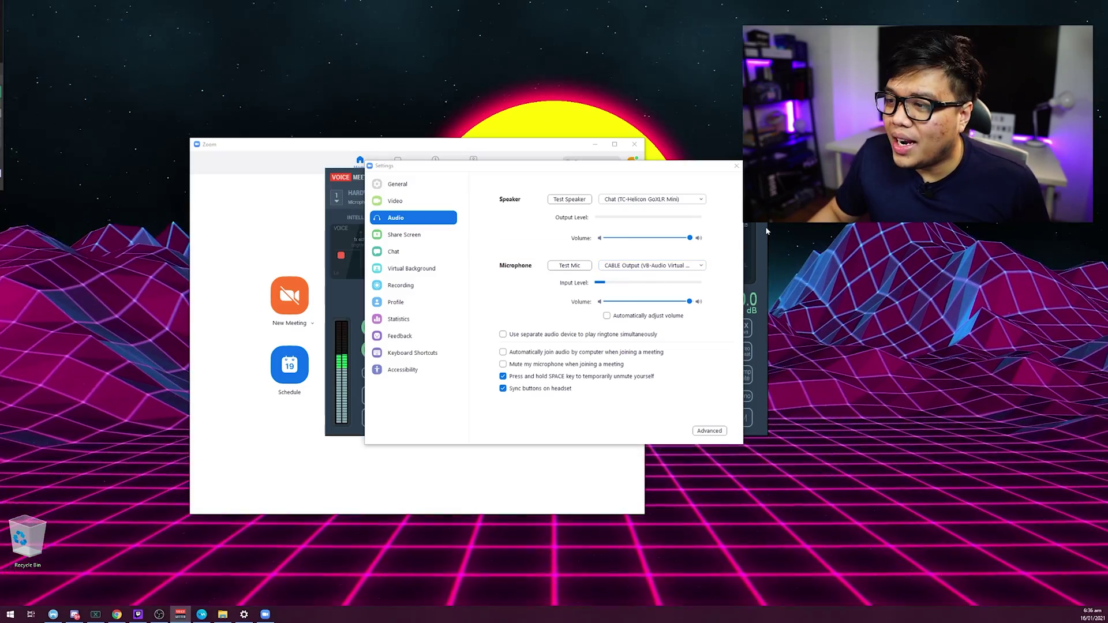
click(736, 167)
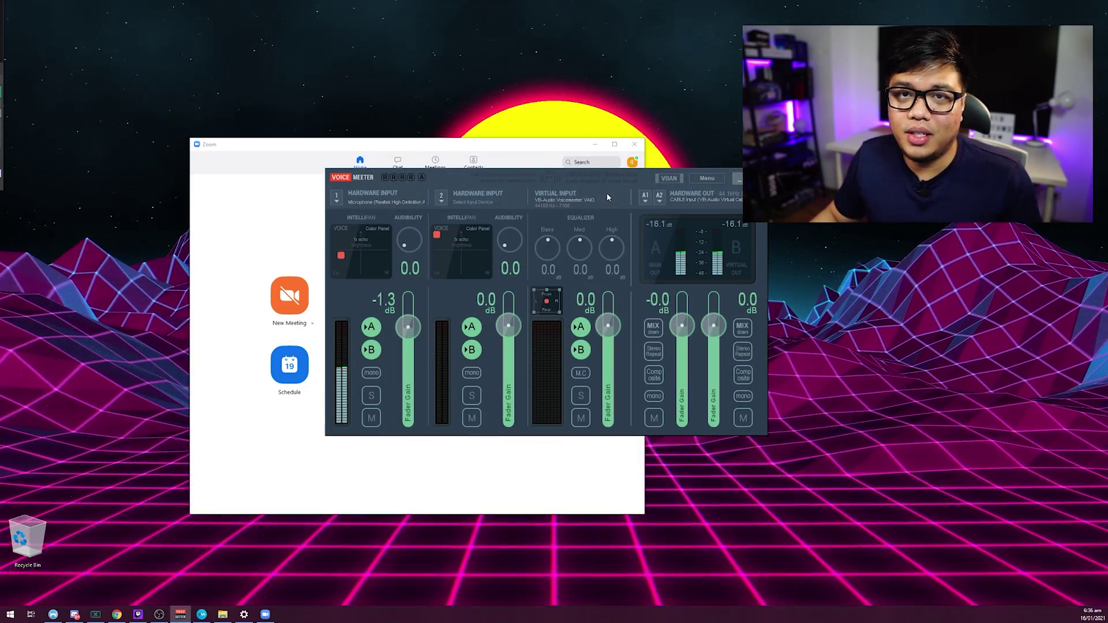
click(707, 179)
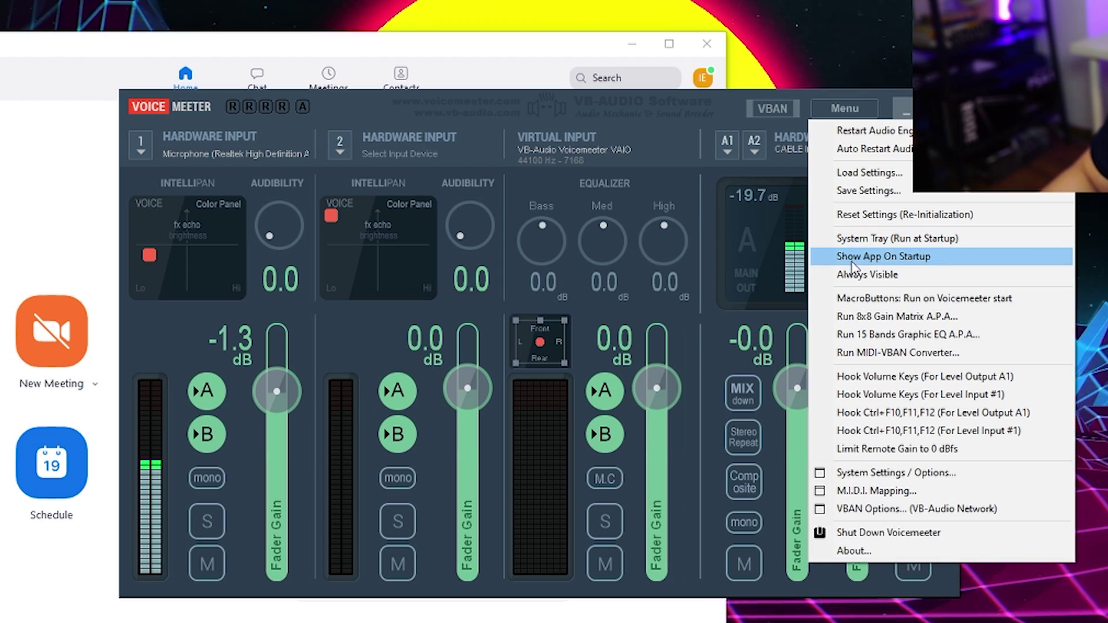
click(883, 256)
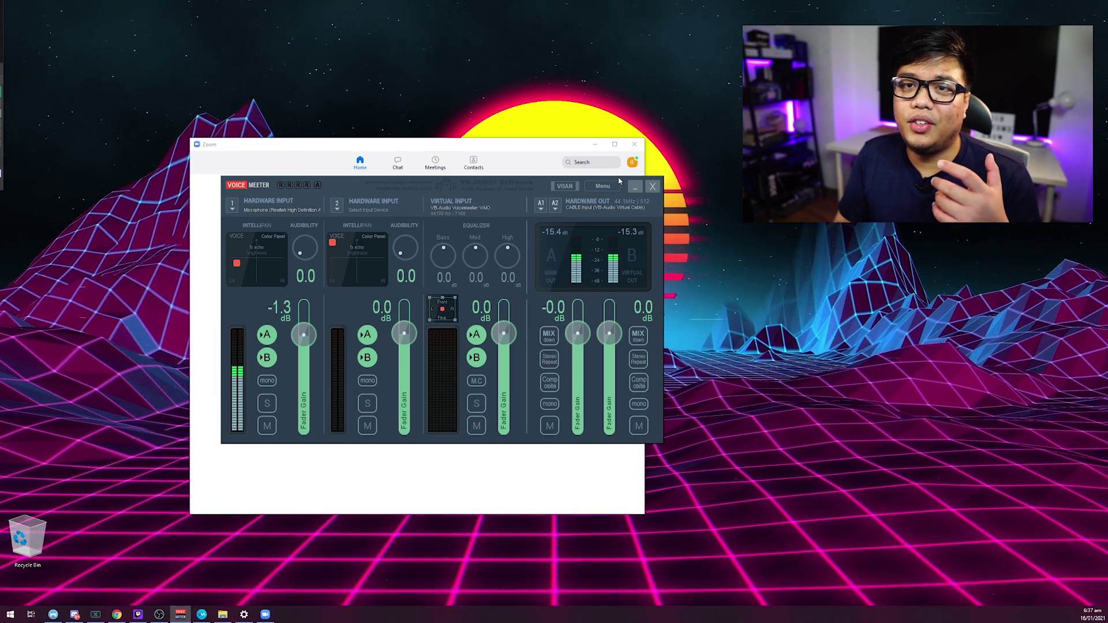
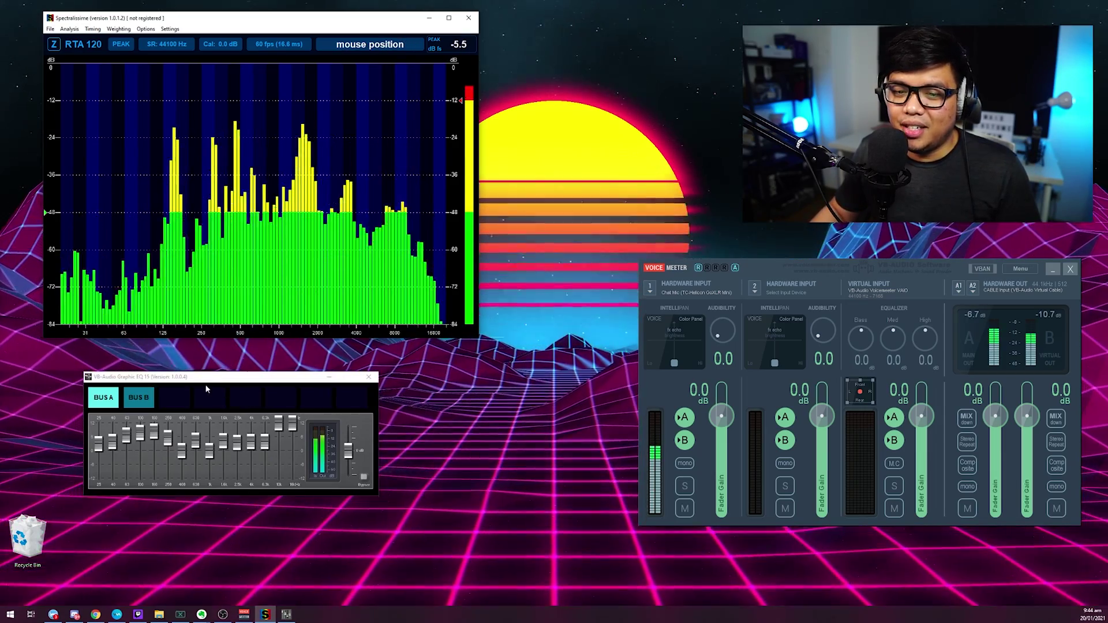
Reposition the VB-Audio Graphic EQ window below the spectrum analyser and run the 15 Bands Graphic EQ from Voicemeeter.
click(212, 378)
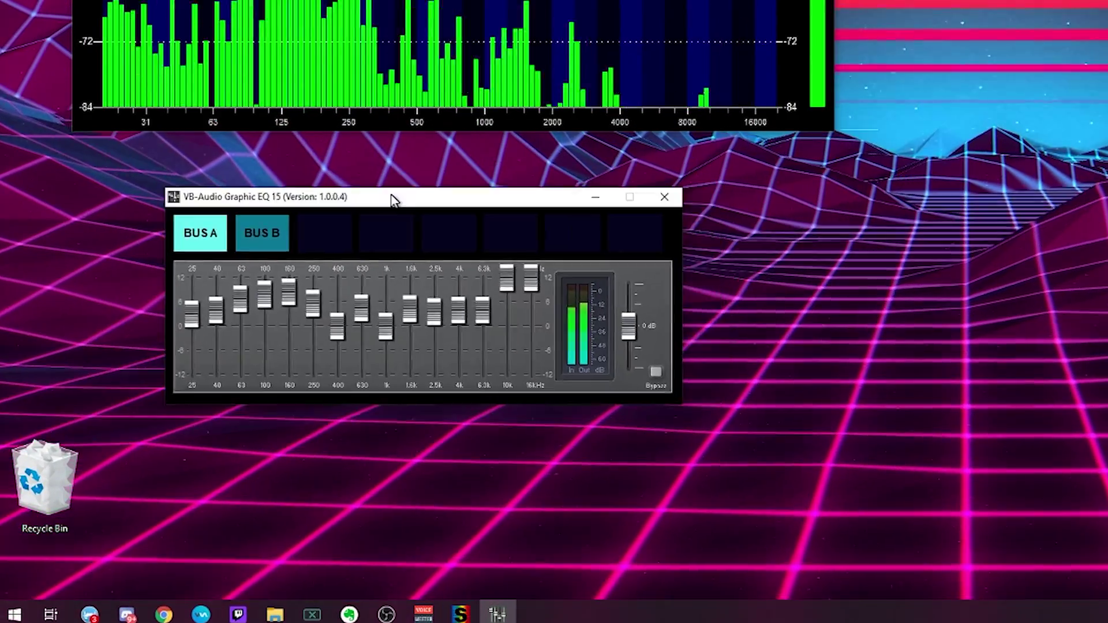
drag(392, 199, 400, 227)
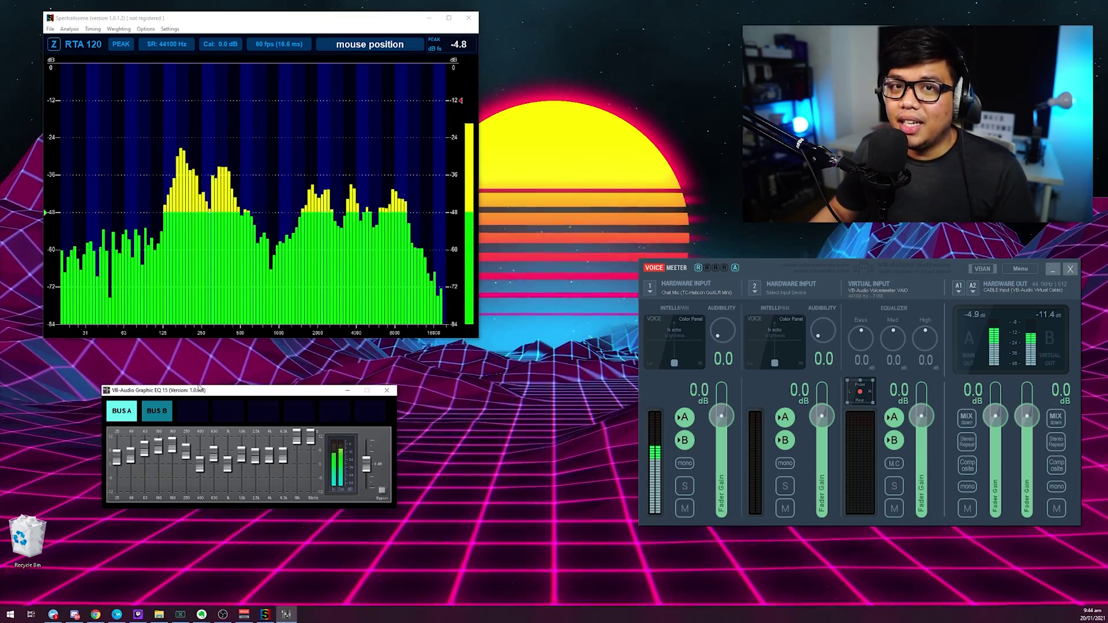
click(1020, 268)
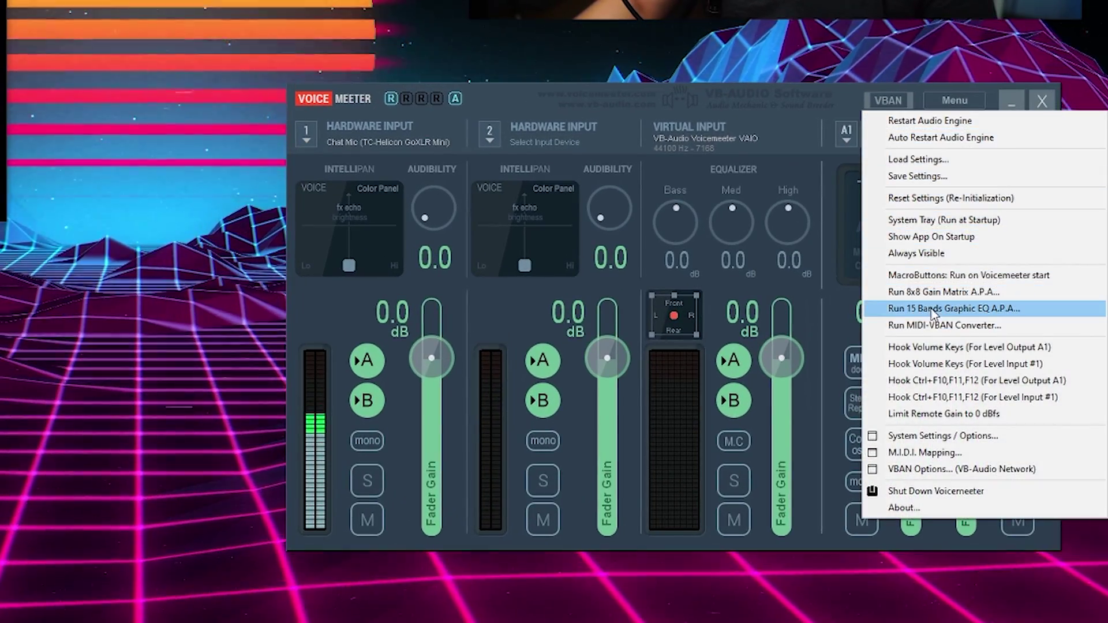
click(933, 314)
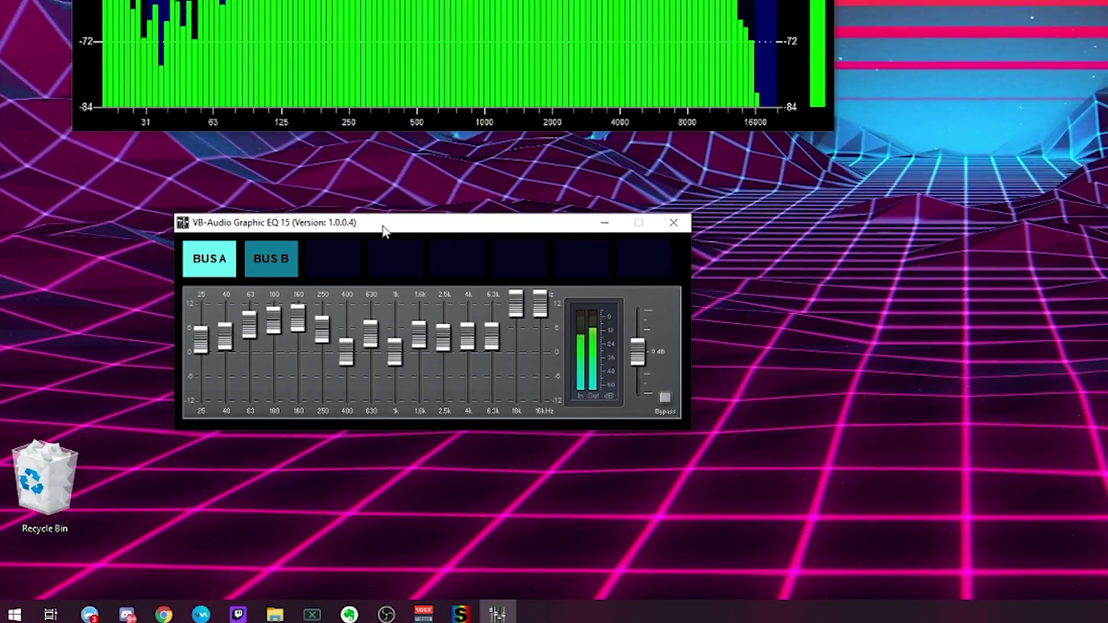
click(181, 19)
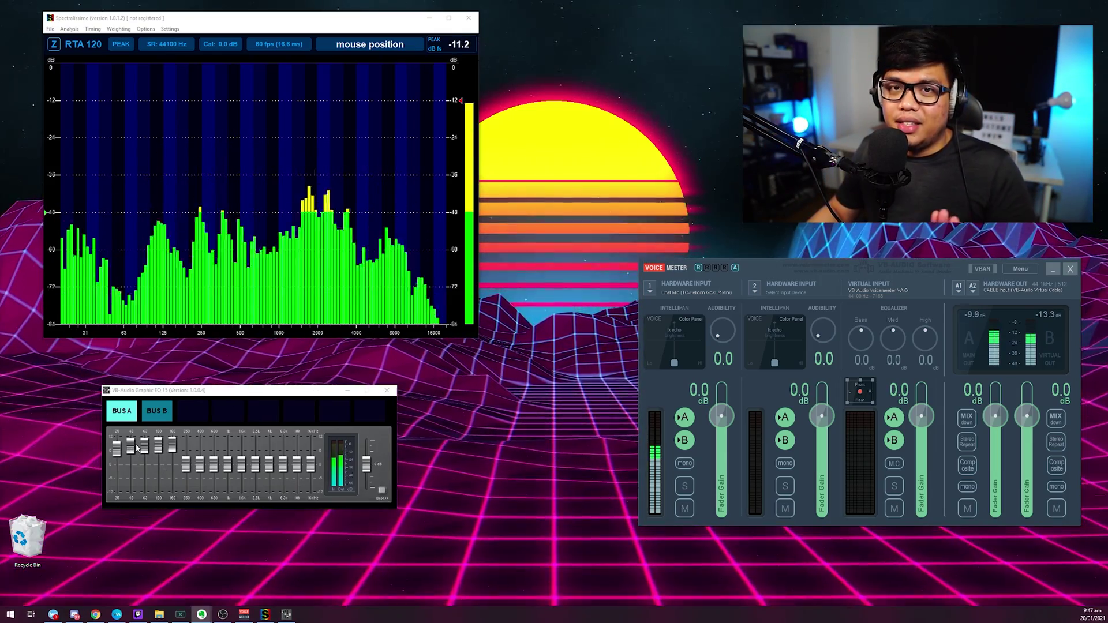
Try lowering the 25 Hz to 250 Hz bands of Bus A to about -5 dB, and reset the whole equalizer.
drag(116, 445, 186, 477)
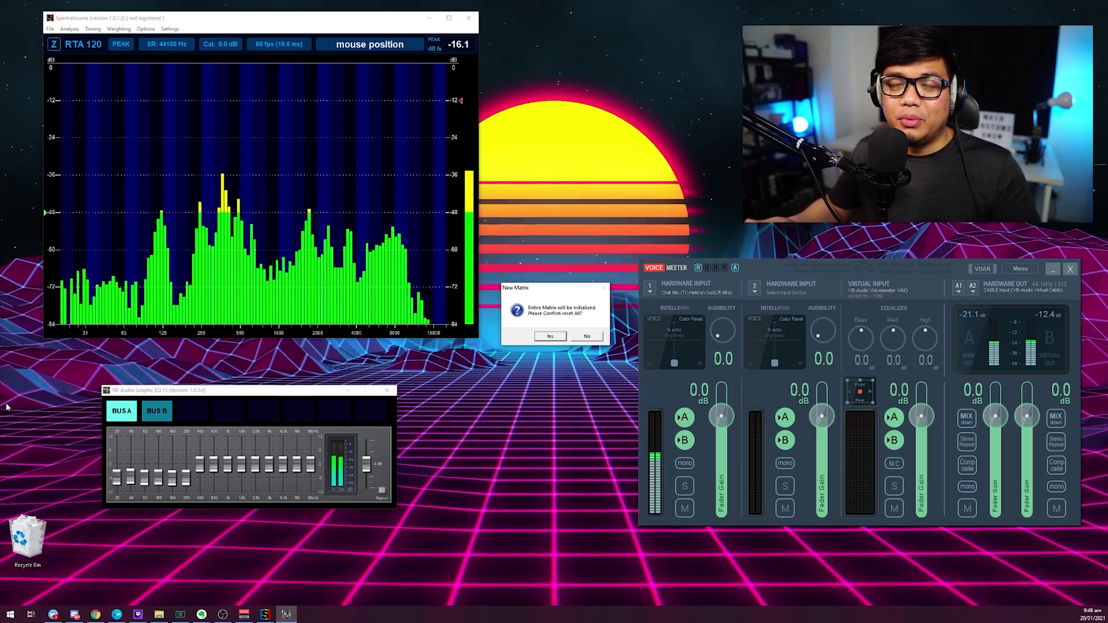
key(Return)
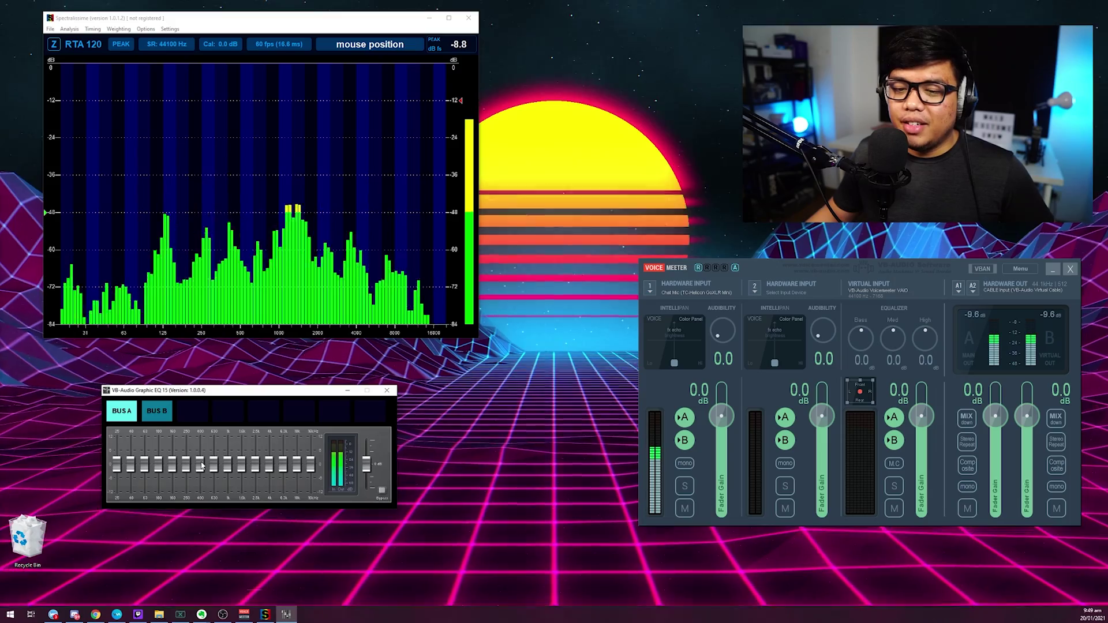
Raise the 400 Hz to 2.5 kHz bands of Bus A to about +6 dB.
drag(202, 465, 218, 445)
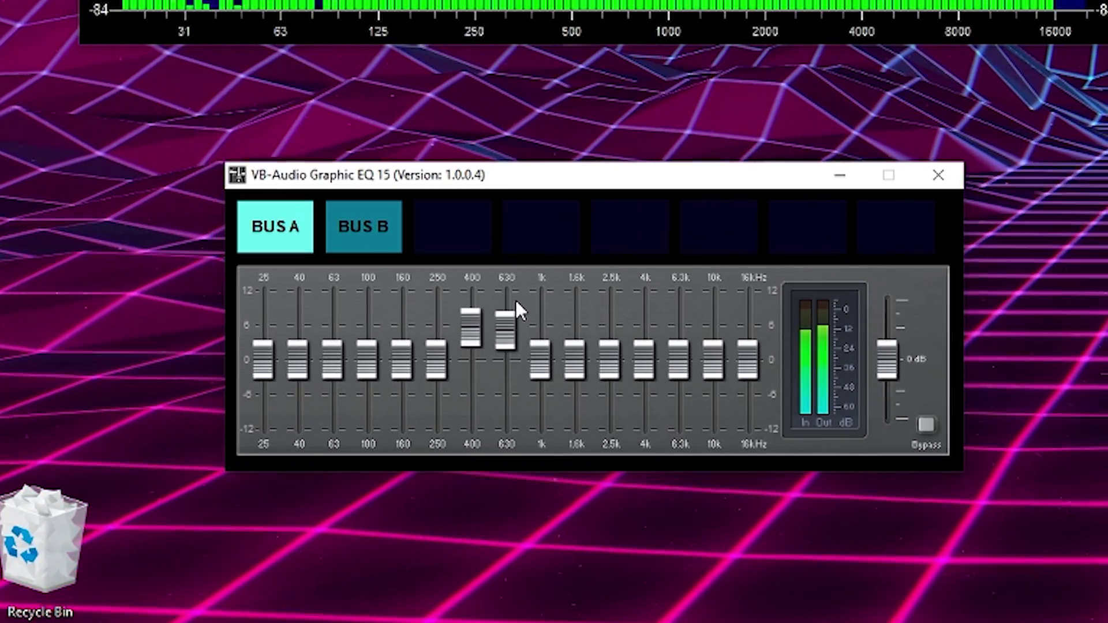
drag(547, 372, 546, 324)
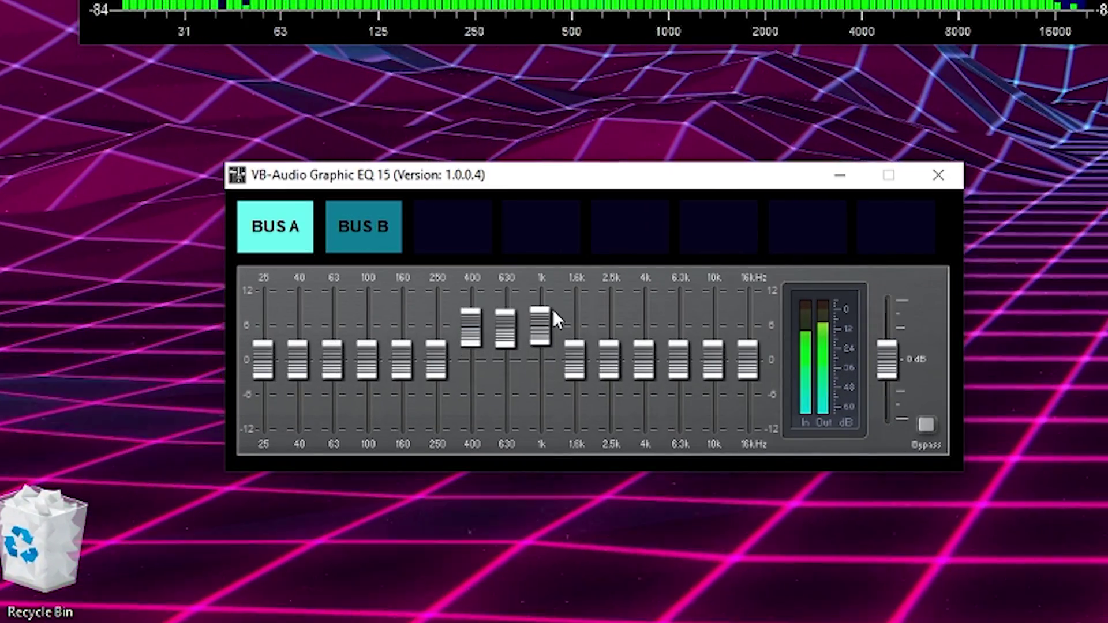
drag(573, 360, 579, 313)
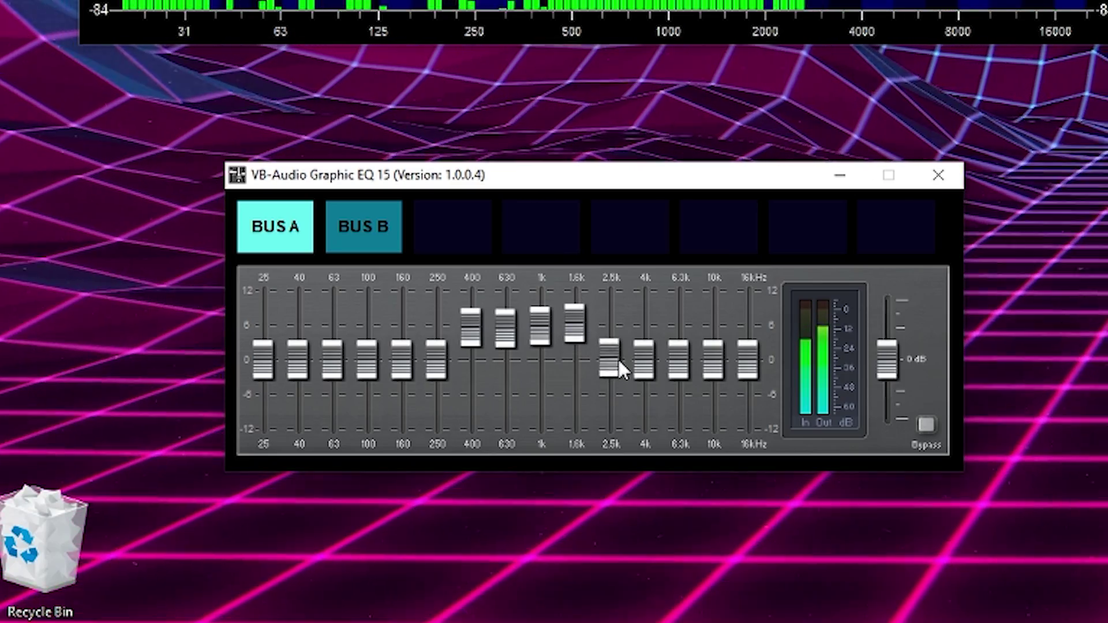
drag(618, 361, 618, 325)
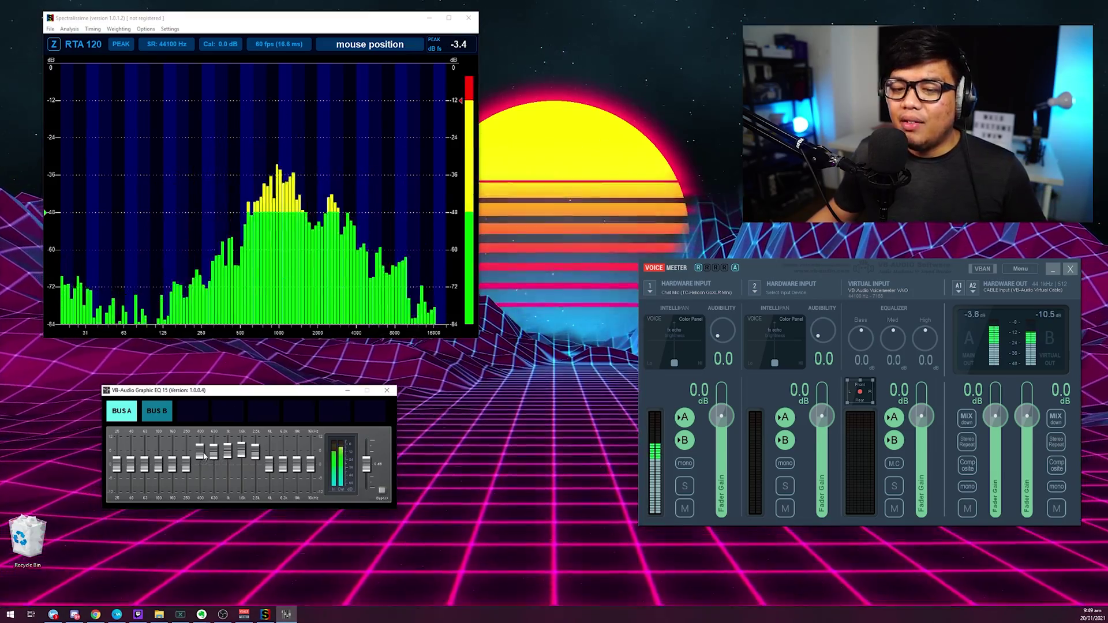
Lower the 400 Hz to 2.5 kHz bands of Bus A to about -5 dB, and reset the equalizer.
drag(203, 455, 203, 497)
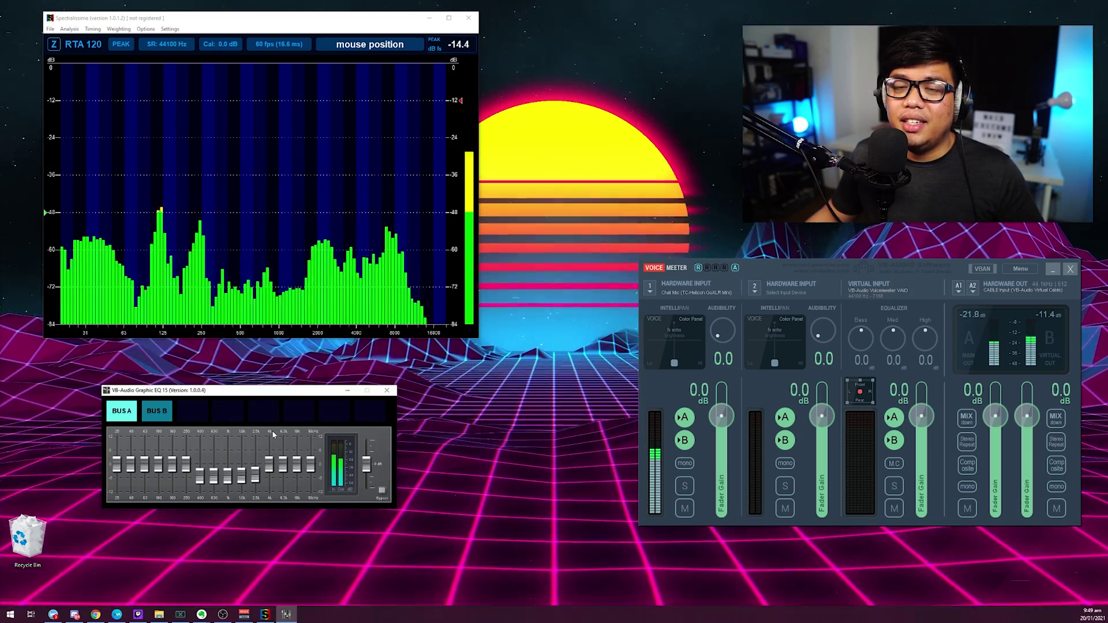
double_click(274, 434)
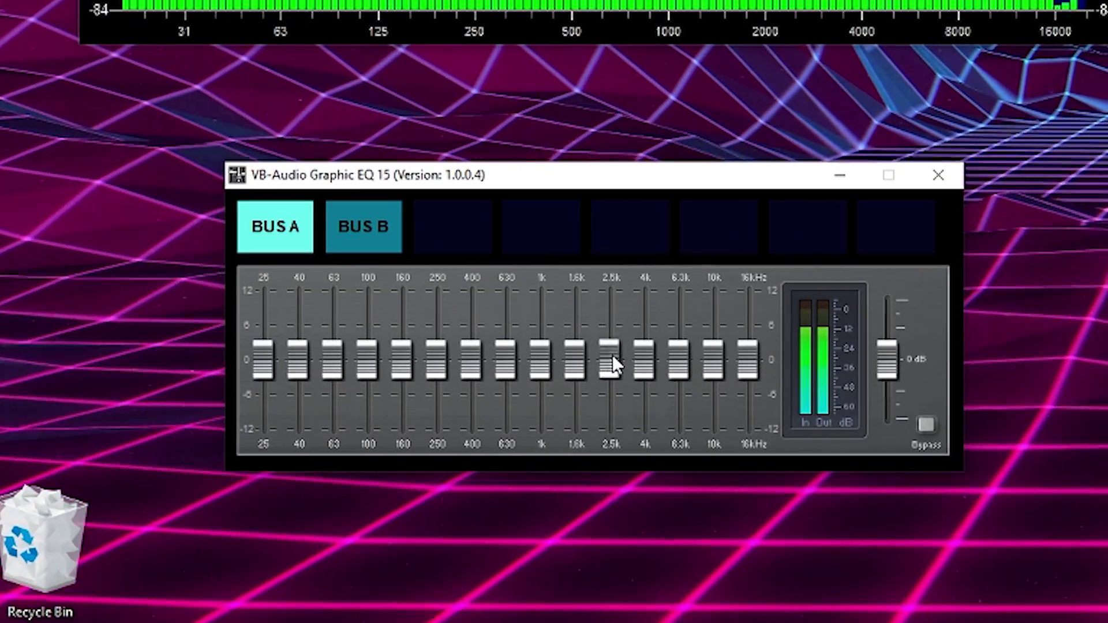
Raise the 2.5 kHz to 10 kHz bands of Bus A to about +5 dB.
drag(257, 465, 255, 445)
drag(641, 362, 646, 315)
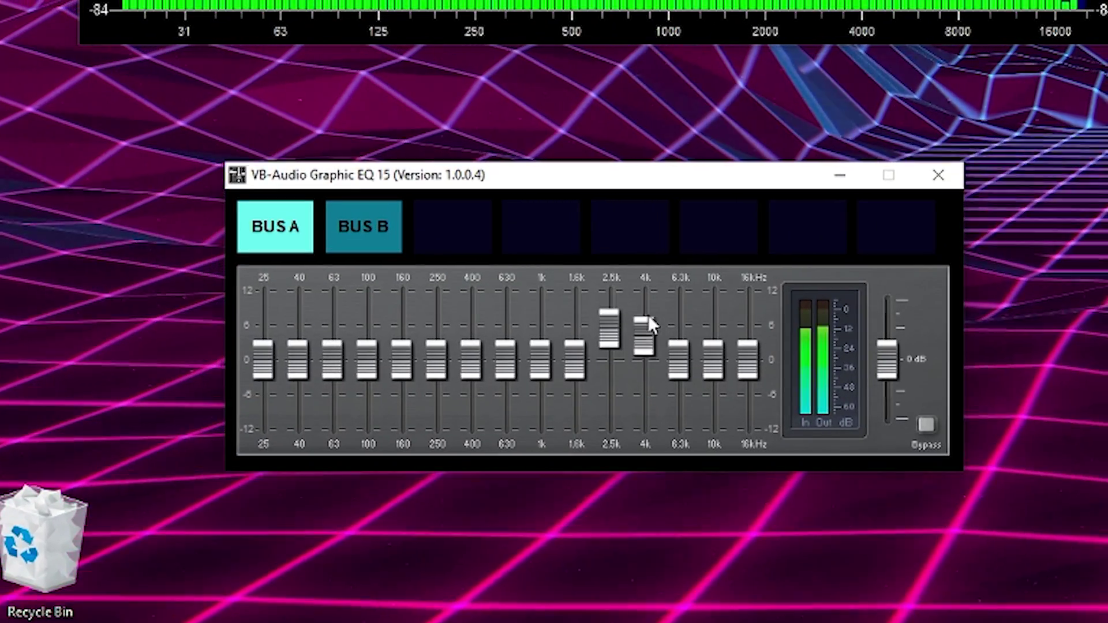
drag(679, 361, 686, 302)
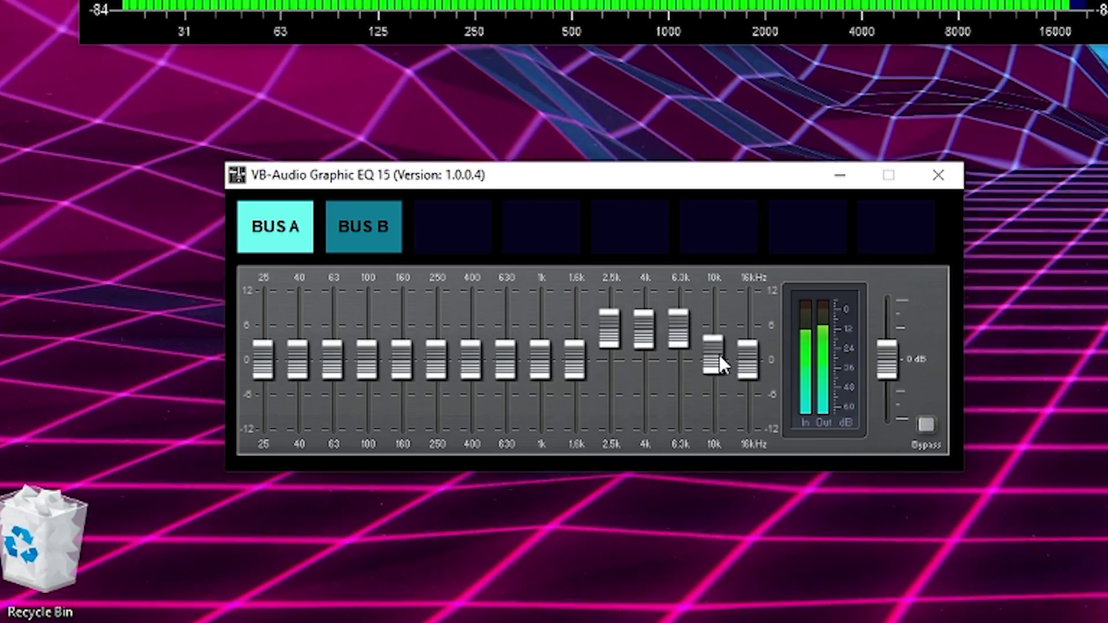
drag(719, 354, 715, 321)
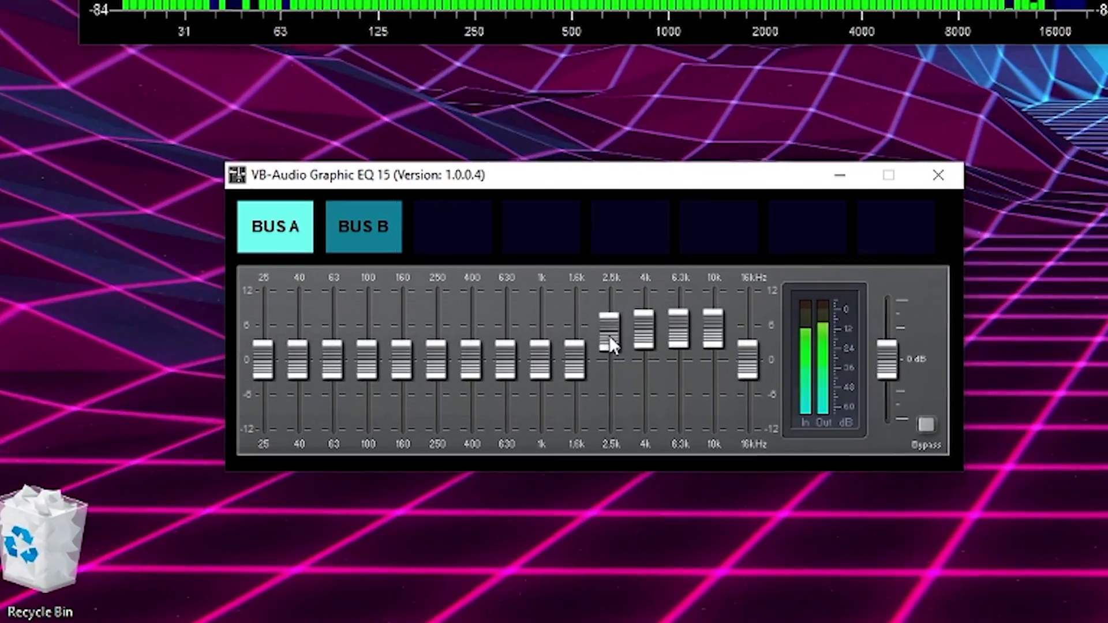
Lower the 2.5 kHz to 10 kHz bands of Bus A to about -9 dB, and reset the graphic EQ.
drag(255, 454, 269, 483)
drag(686, 323, 681, 396)
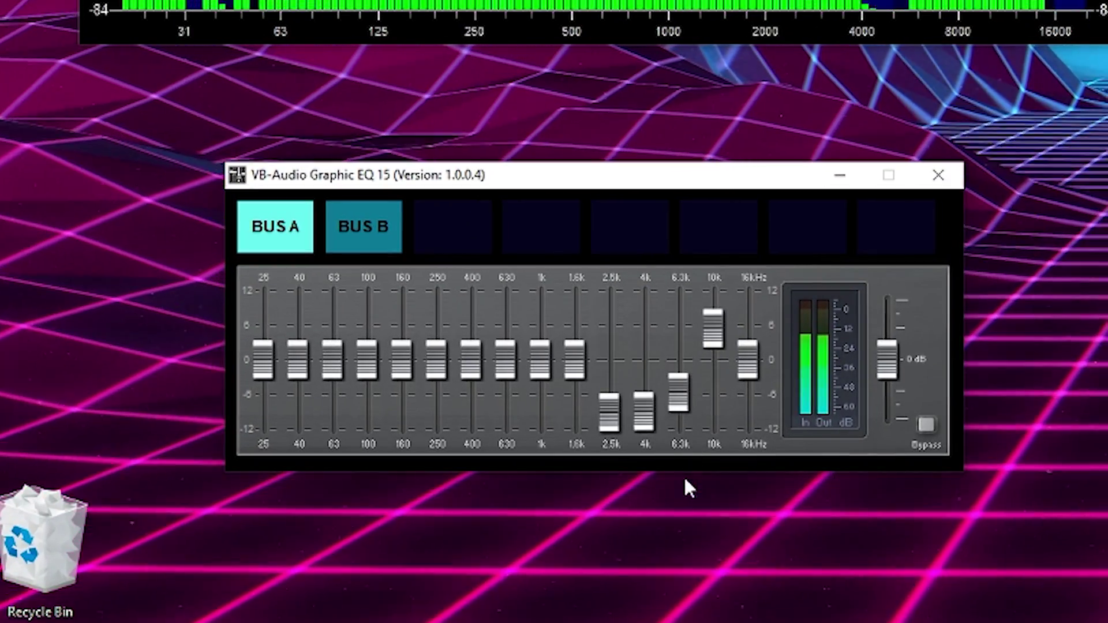
drag(711, 362, 678, 442)
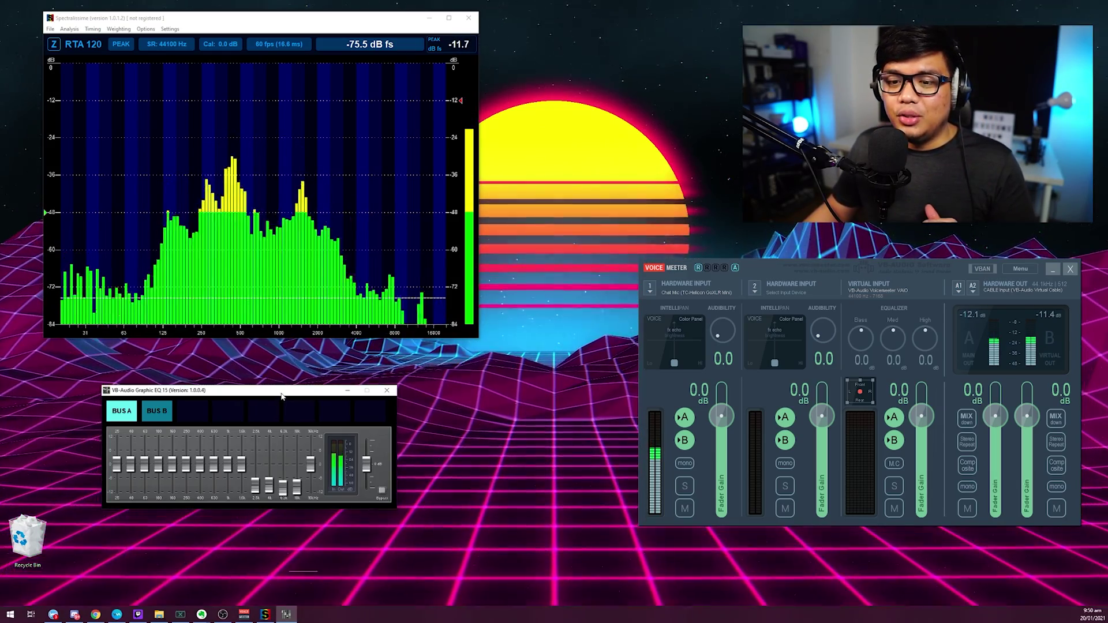
right_click(281, 393)
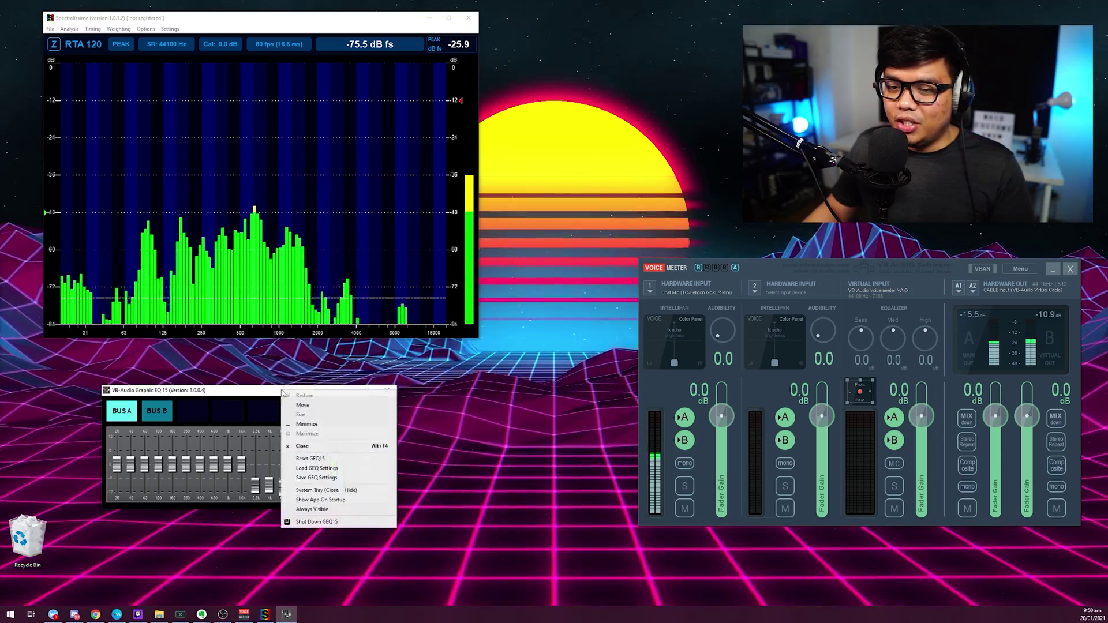
click(323, 445)
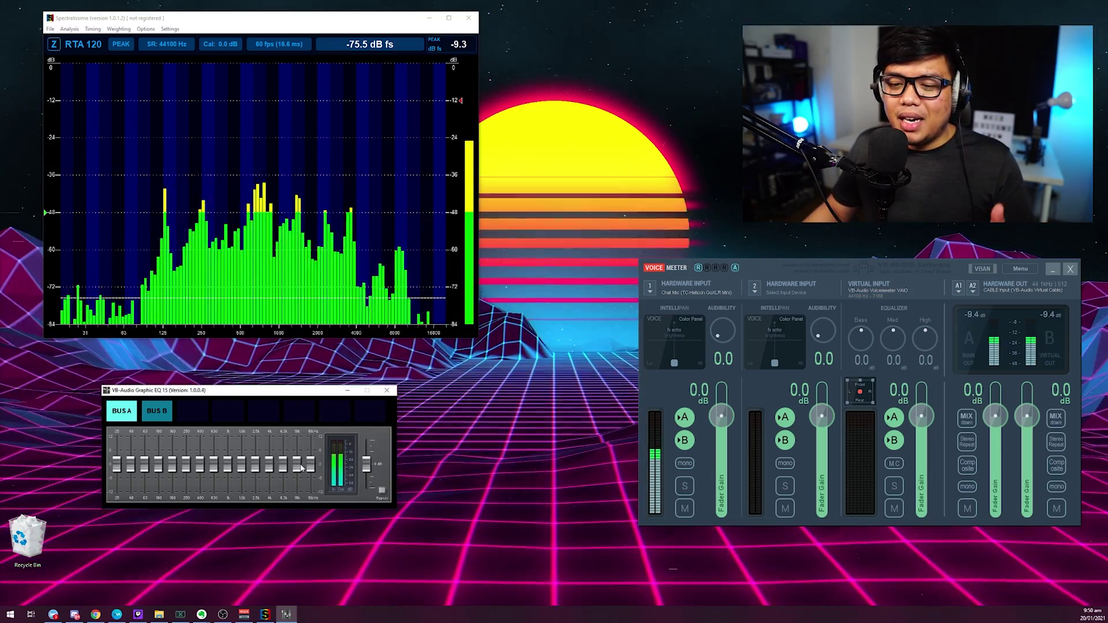
Raise the 10 kHz and 16 kHz bands of Bus A to about +8 dB, and the 2.5 kHz to 6.3 kHz bands less strongly.
drag(300, 466, 298, 446)
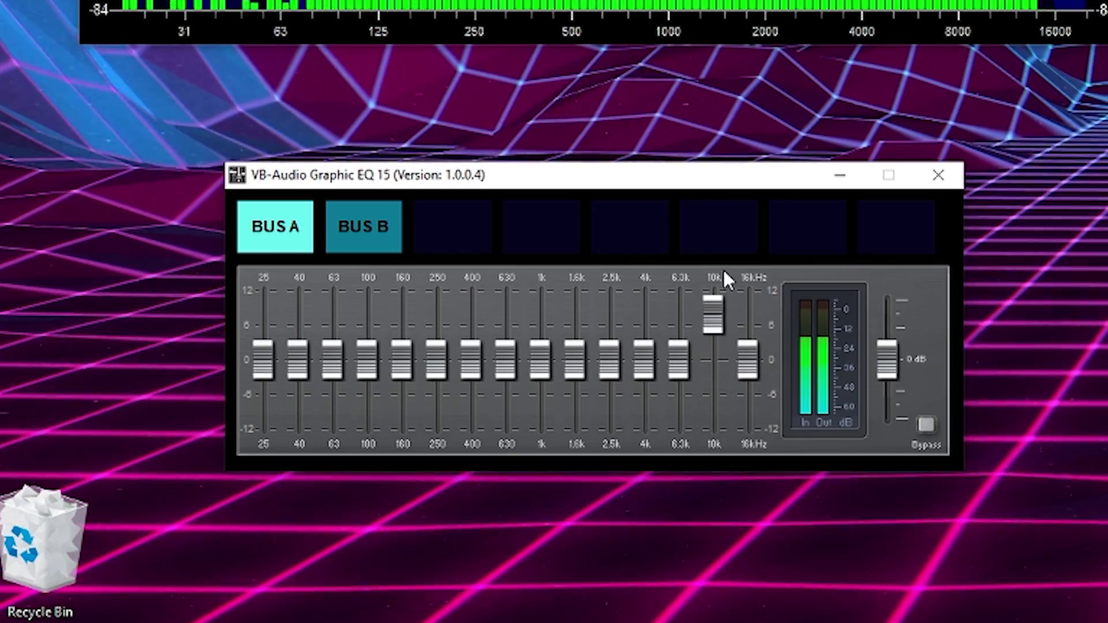
drag(744, 349, 754, 300)
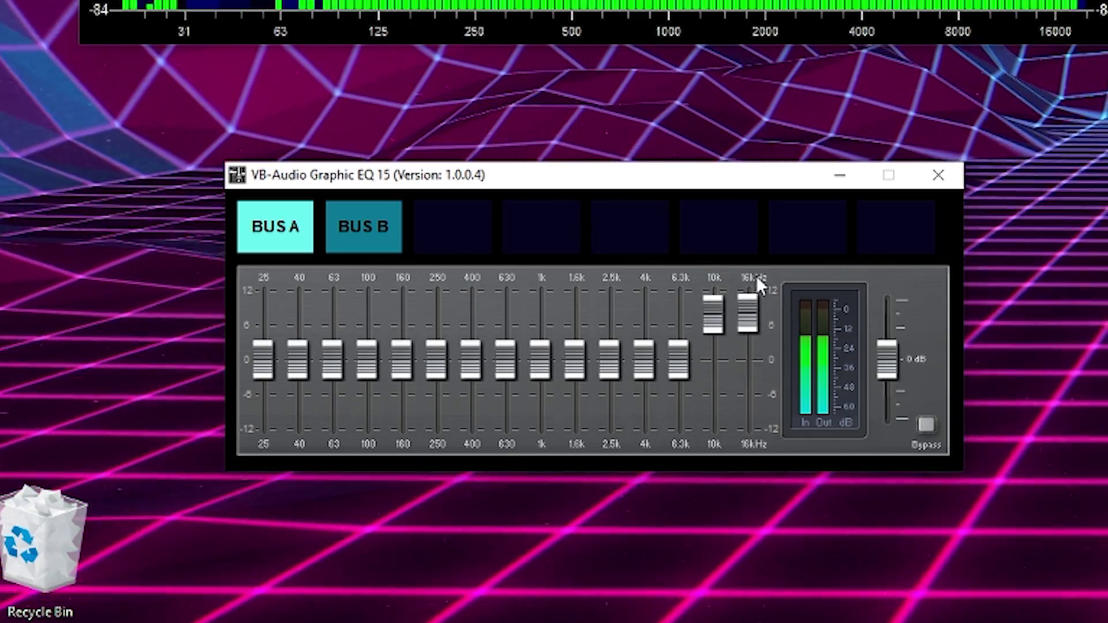
drag(679, 359, 652, 323)
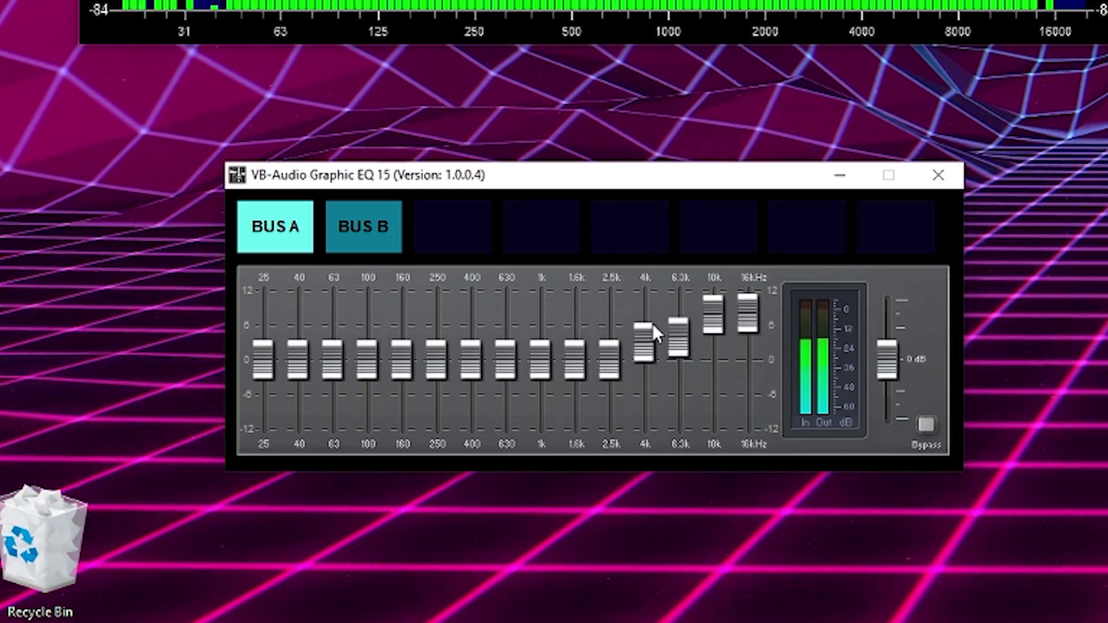
drag(604, 362, 622, 327)
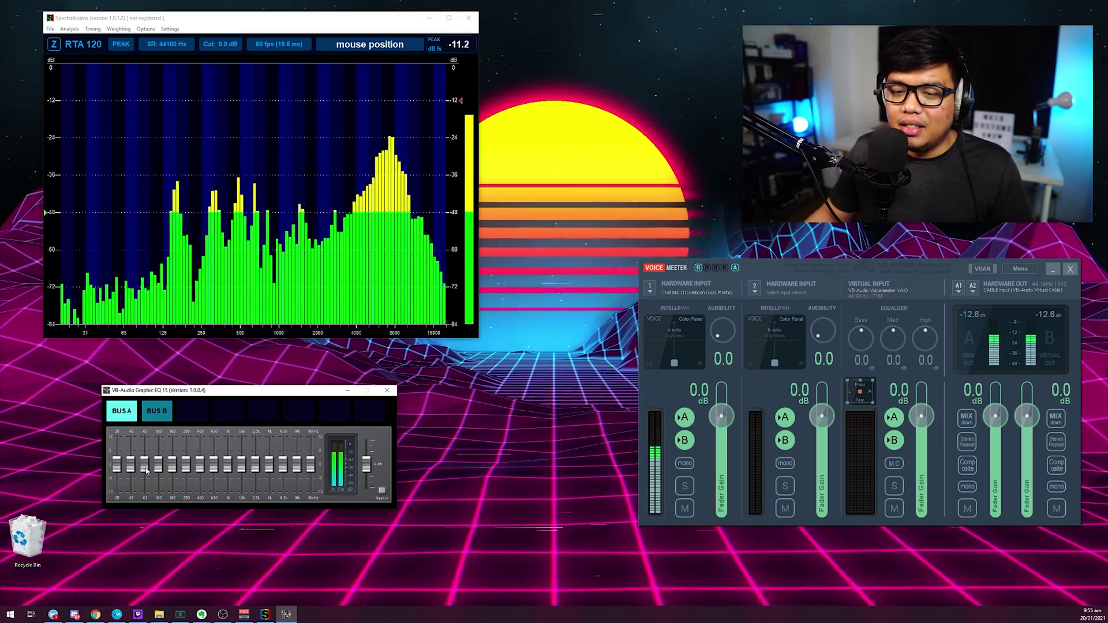
On Bus A, boost the 25 Hz to 100 Hz, 250 Hz and 400 Hz bands, and raise 10 kHz and 16 kHz to about +8 dB.
drag(158, 463, 159, 454)
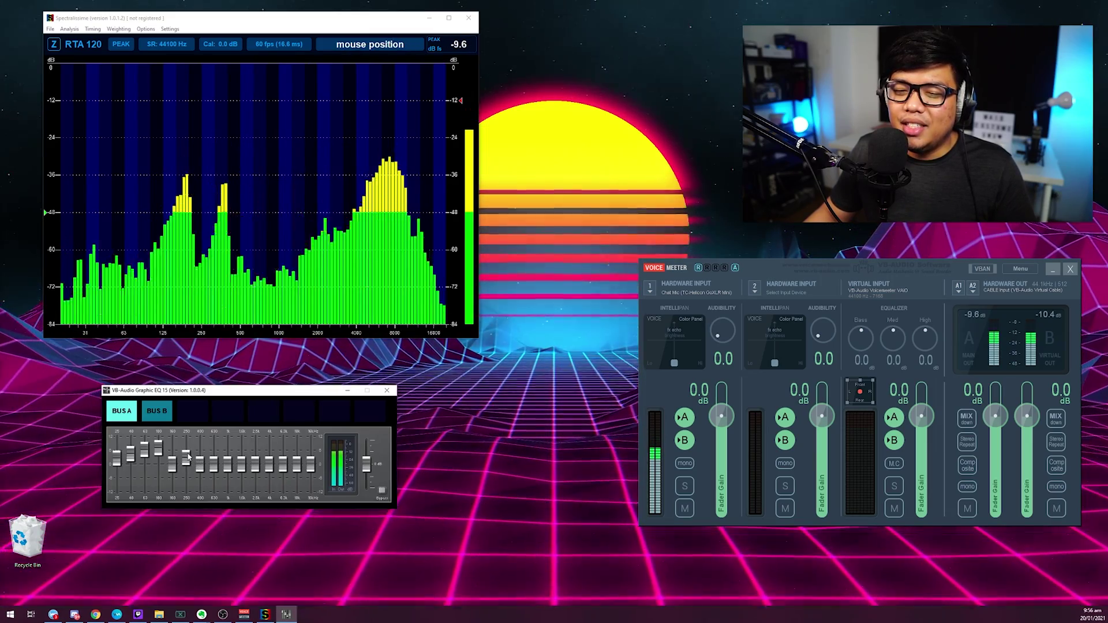
drag(201, 466, 202, 442)
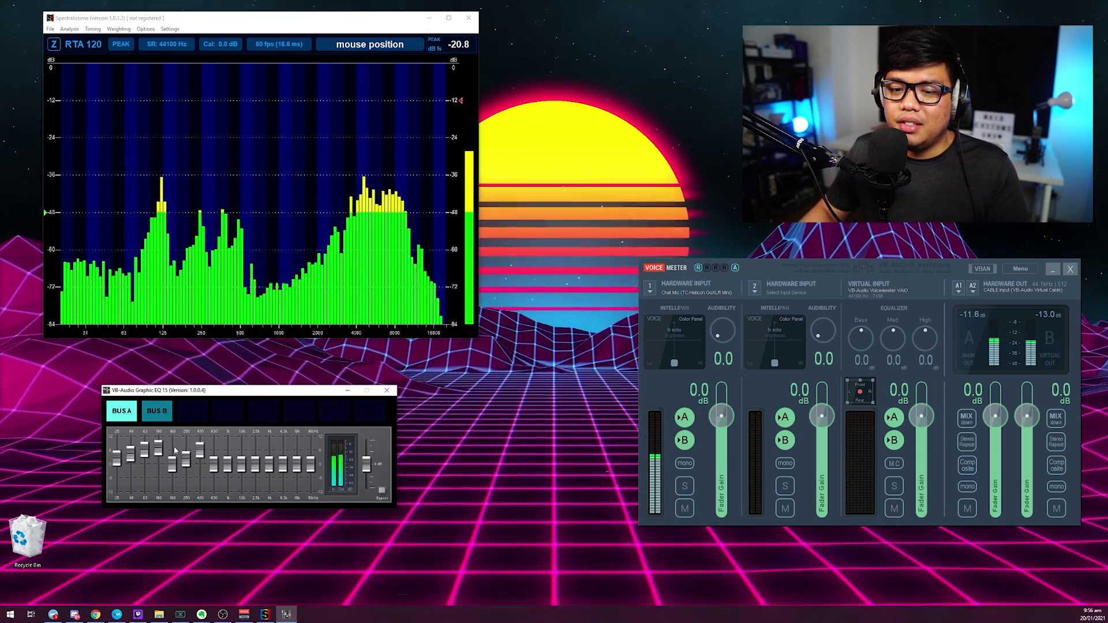
drag(187, 460, 190, 456)
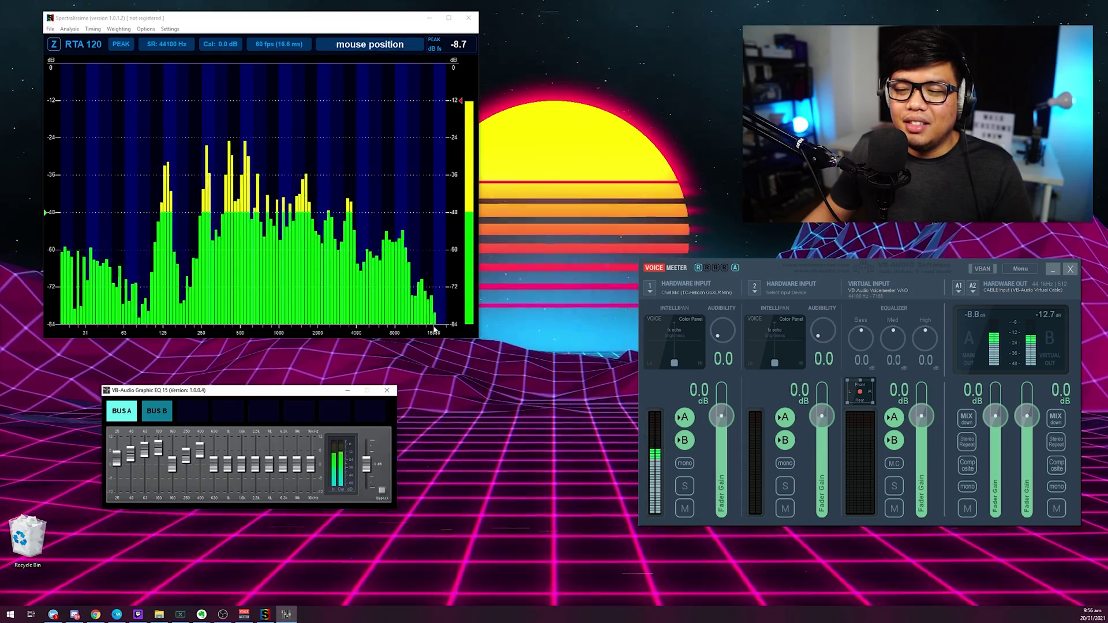
drag(312, 464, 310, 444)
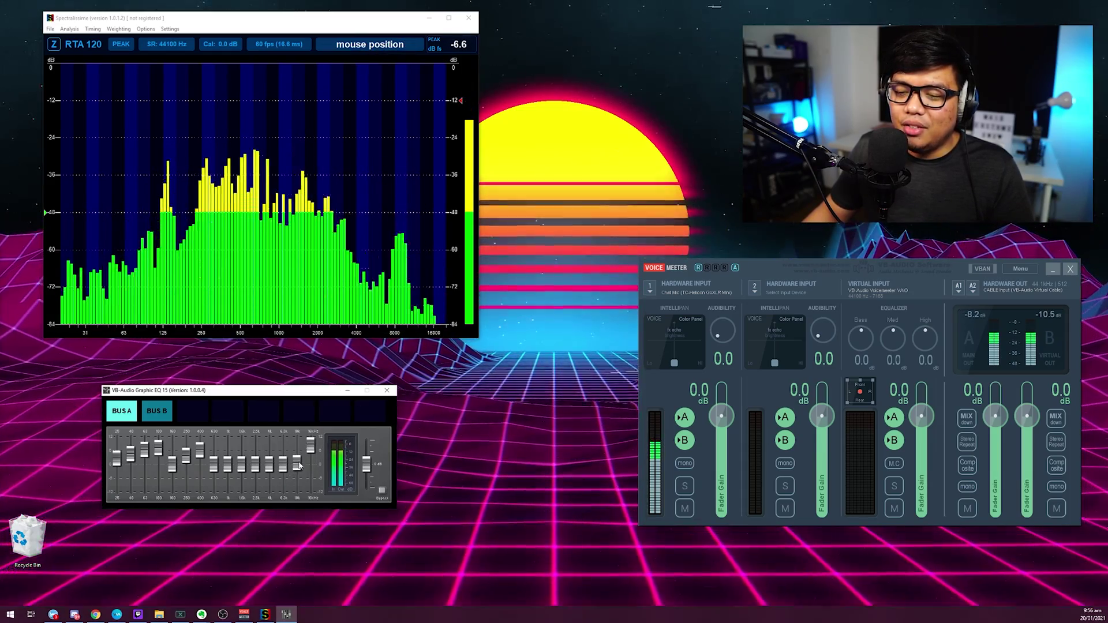
drag(297, 465, 297, 445)
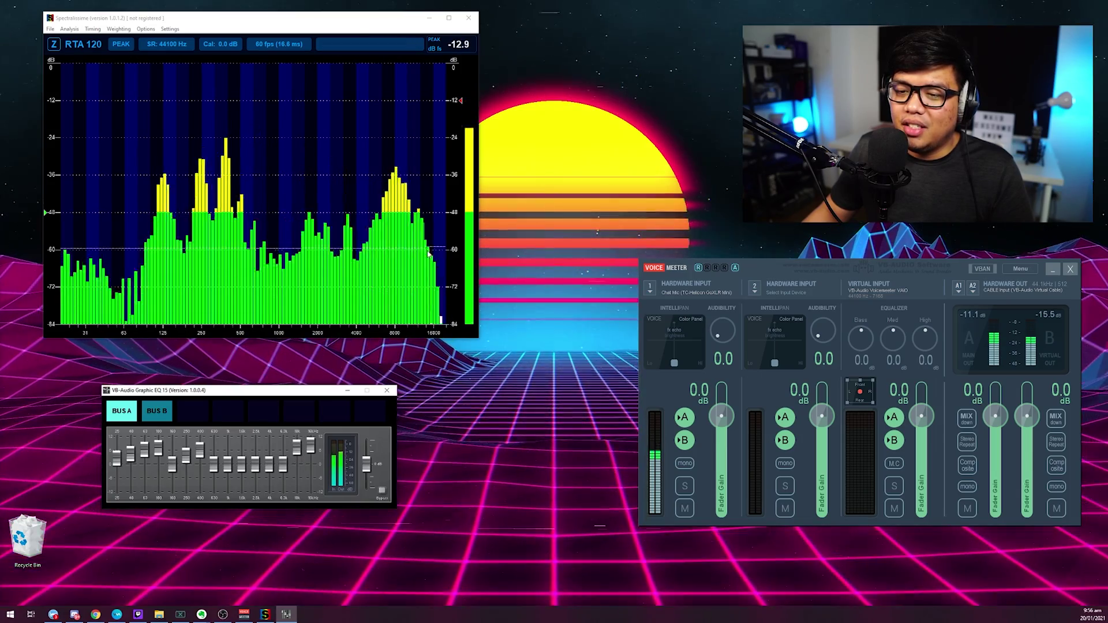